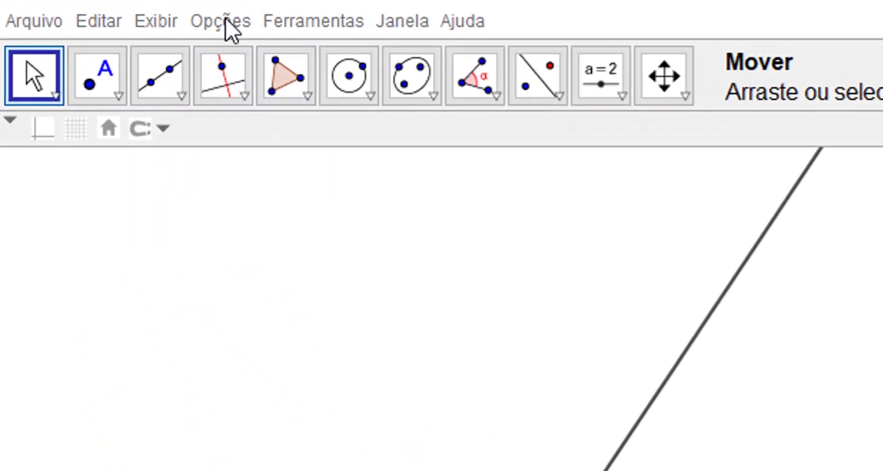
# Step: Set the font size to 28 pt
pyautogui.click(232, 27)
pyautogui.moveTo(276, 158)
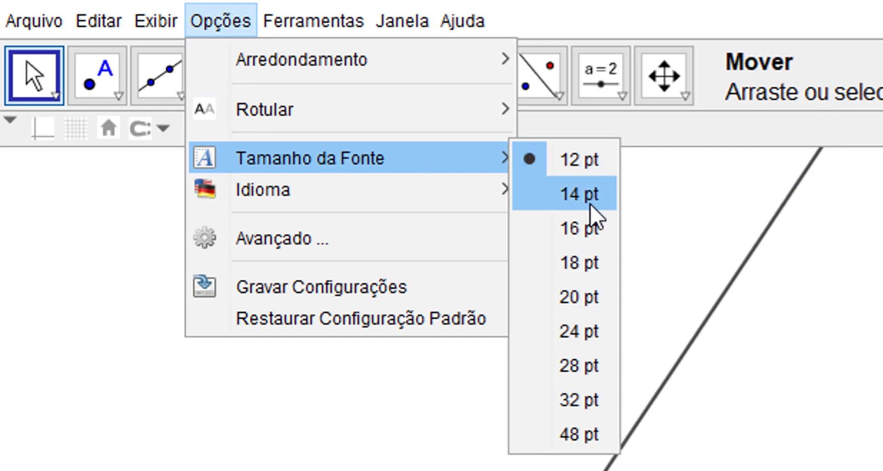
pyautogui.click(604, 364)
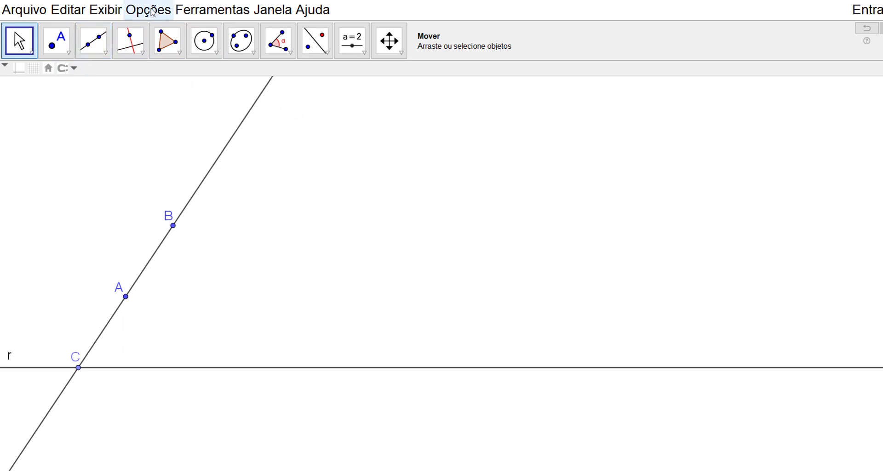
# Step: Set the menu font size to 12 pt in the advanced preferences and close the preferences
pyautogui.click(152, 11)
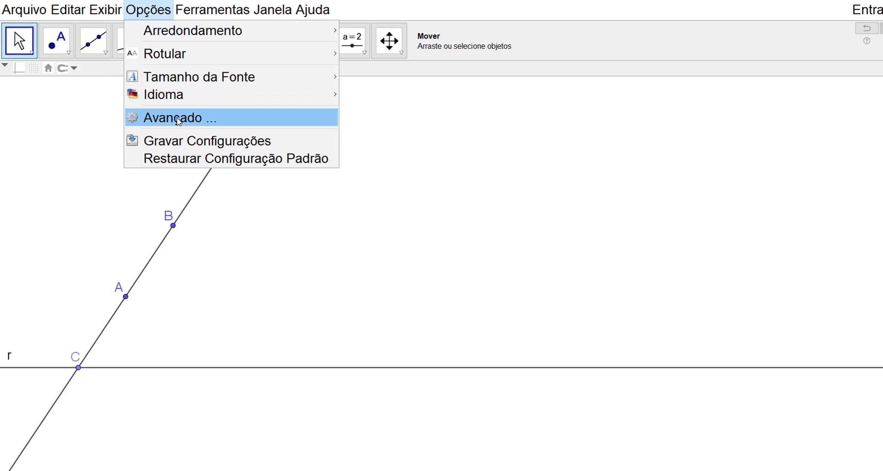
pyautogui.click(179, 119)
pyautogui.moveTo(611, 192); pyautogui.dragTo(611, 289)
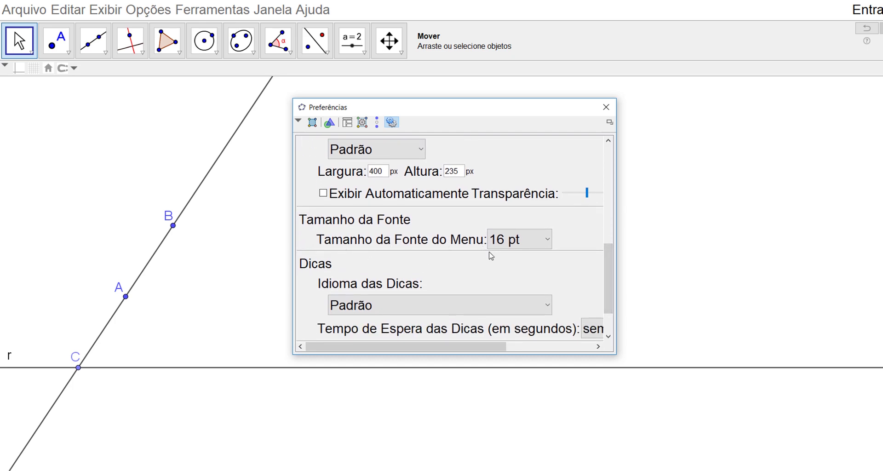
pyautogui.click(546, 239)
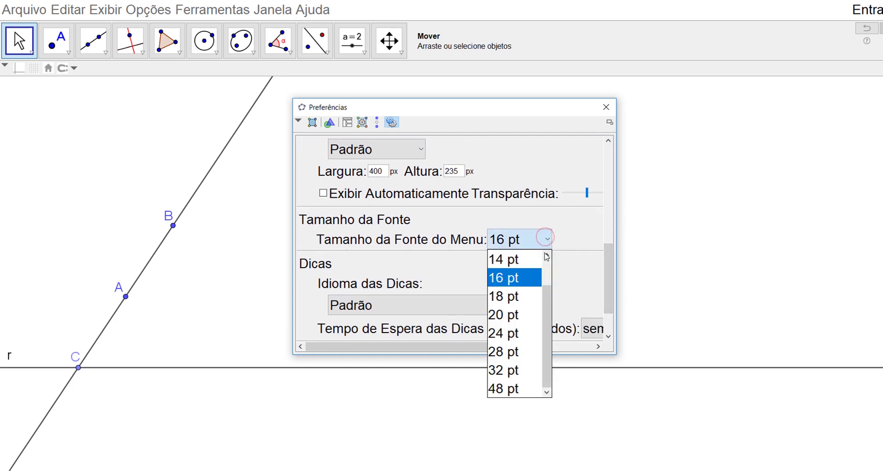
pyautogui.scroll(2, 546, 271)
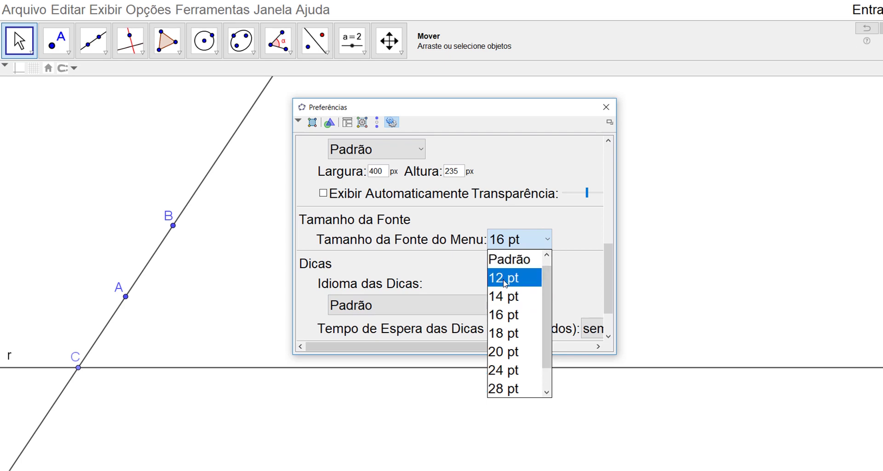
pyautogui.click(505, 282)
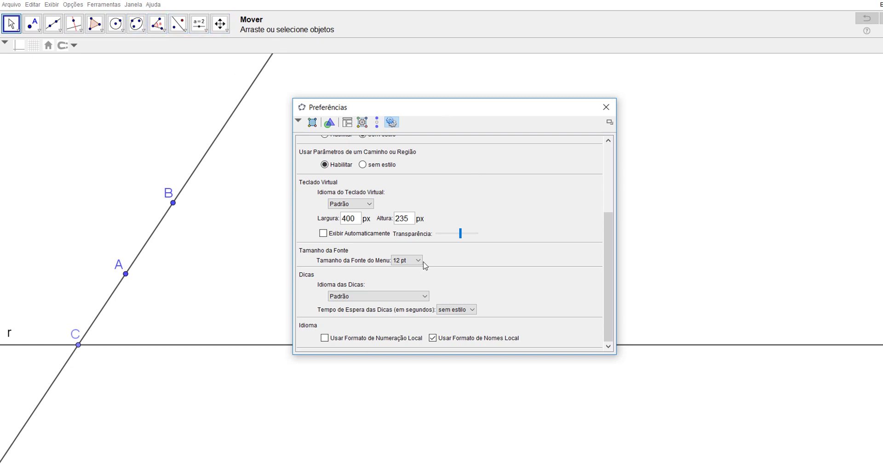
pyautogui.click(611, 111)
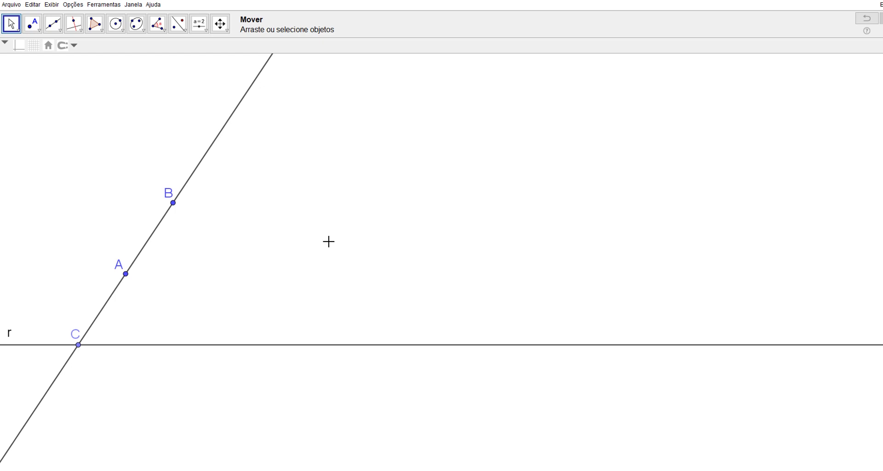
# Step: Draw a circle through points A, B and a freely placed third point so that it touches line r
pyautogui.click(116, 23)
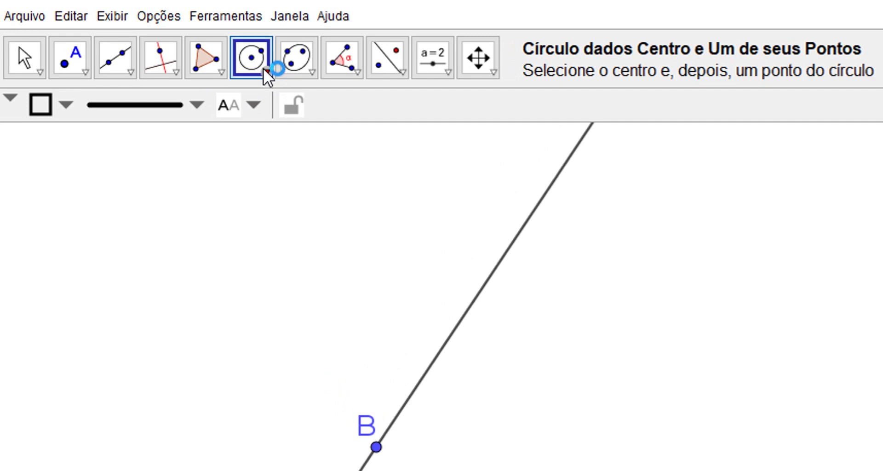
pyautogui.click(266, 73)
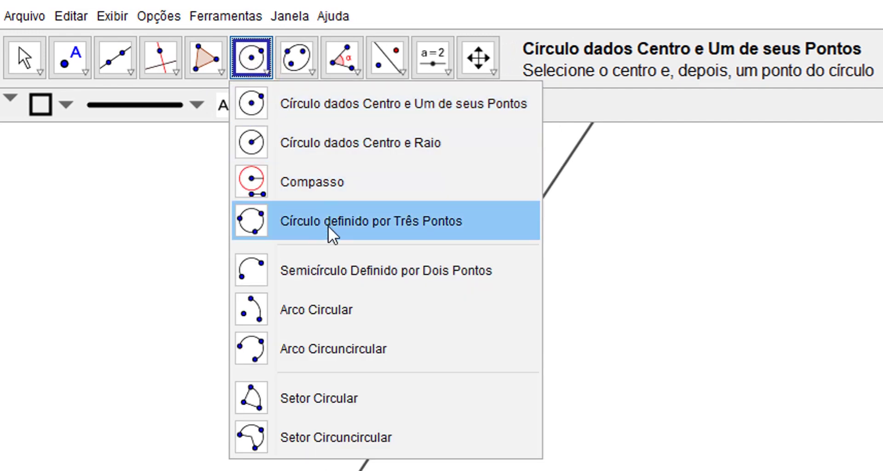
pyautogui.click(429, 225)
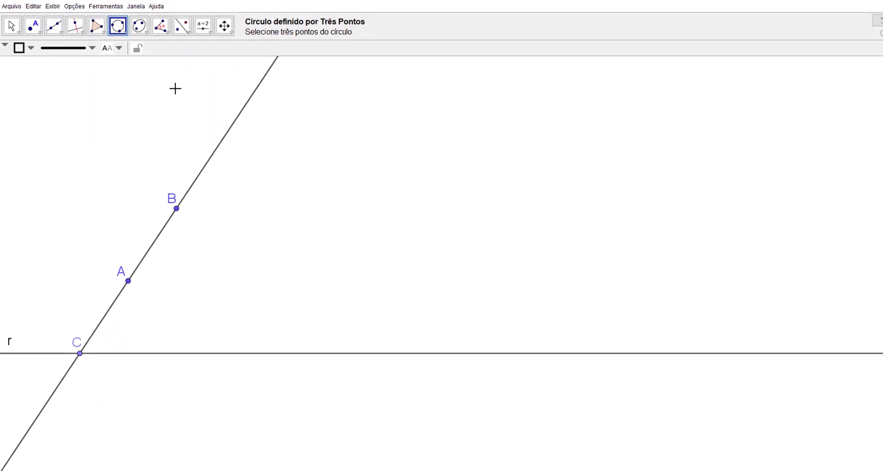
pyautogui.click(126, 276)
pyautogui.click(174, 205)
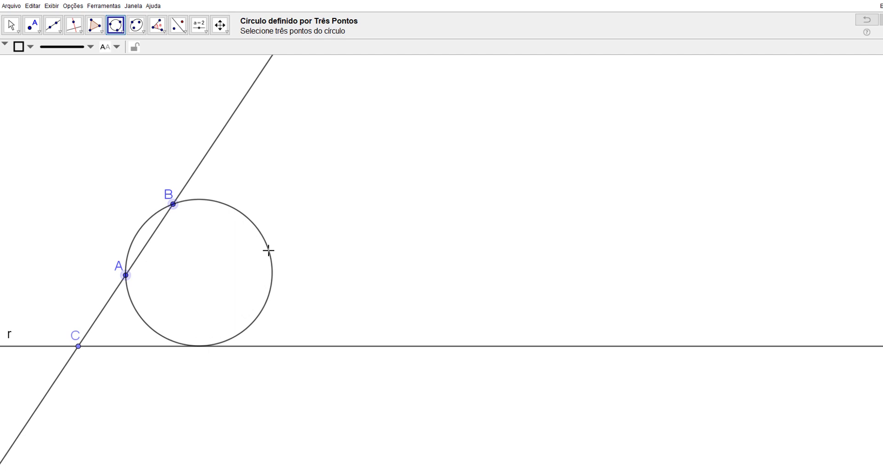
pyautogui.click(268, 250)
# Step: Create the intersection of the circle and line r
pyautogui.click(40, 35)
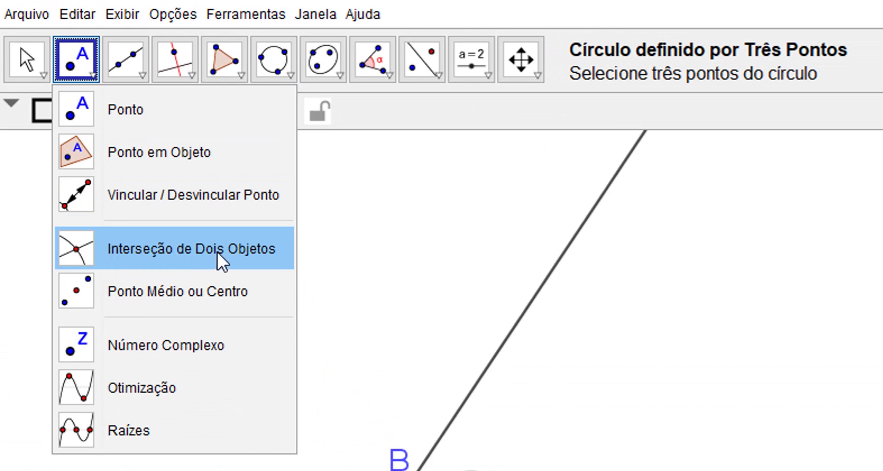
pyautogui.click(231, 250)
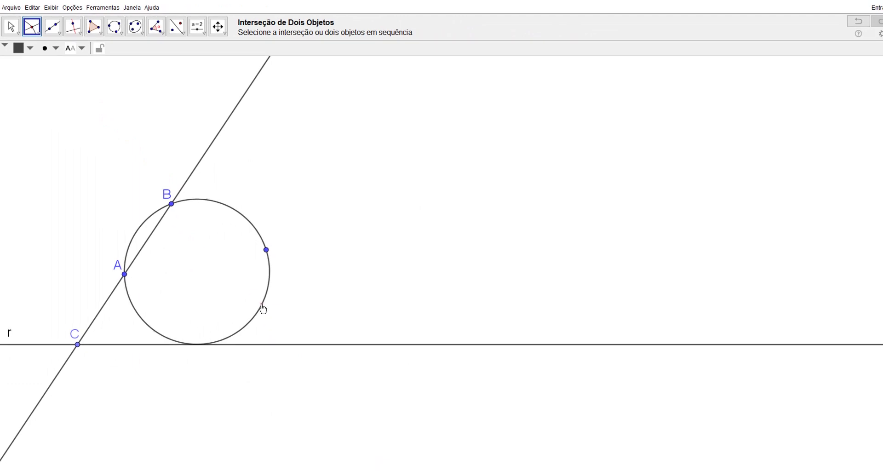
pyautogui.click(263, 308)
pyautogui.click(365, 345)
# Step: Show the label of the circle's free third point and reposition that point so the circle just touches line r
pyautogui.click(11, 26)
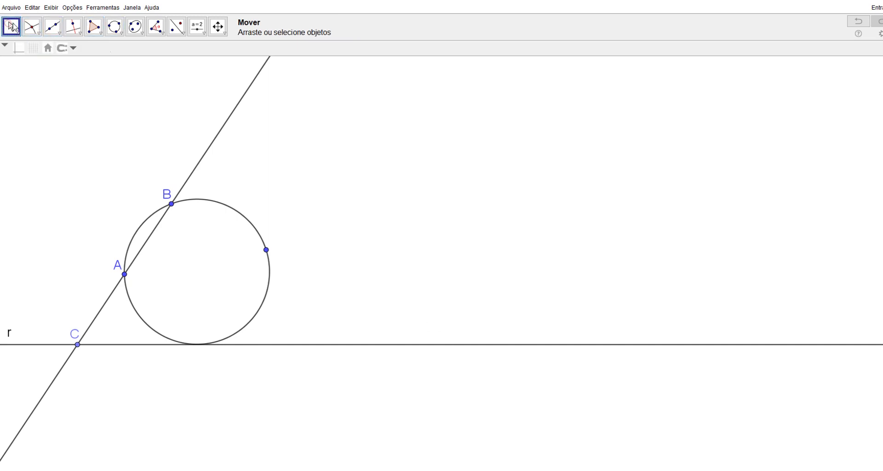
pyautogui.rightClick(266, 252)
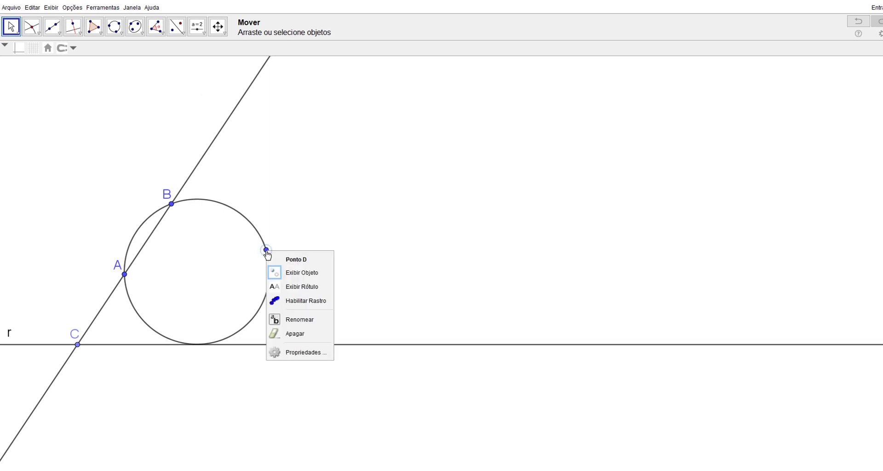
pyautogui.click(310, 289)
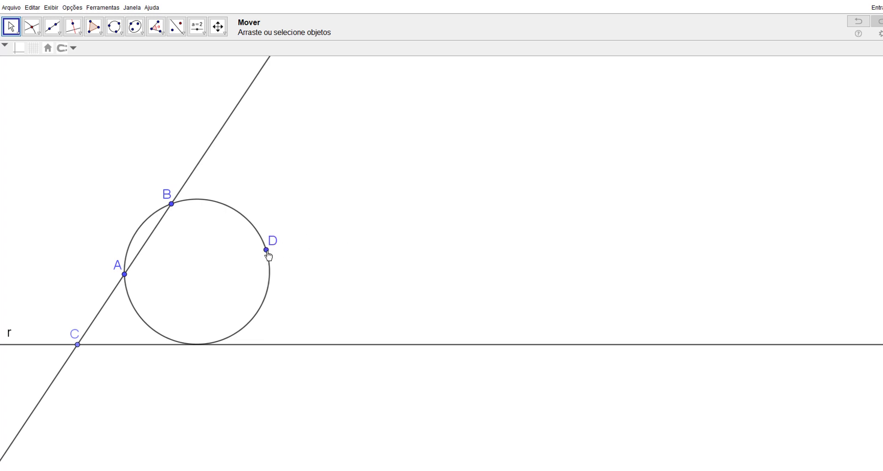
pyautogui.moveTo(268, 255); pyautogui.dragTo(277, 256)
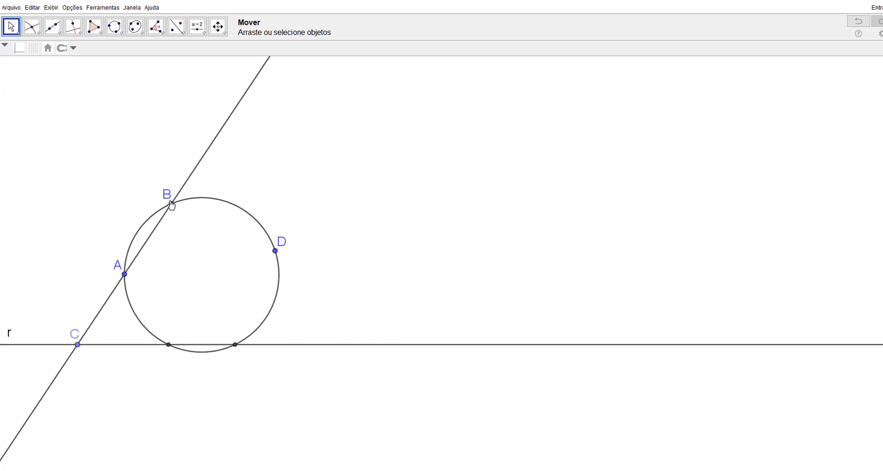
pyautogui.moveTo(275, 252); pyautogui.dragTo(254, 228)
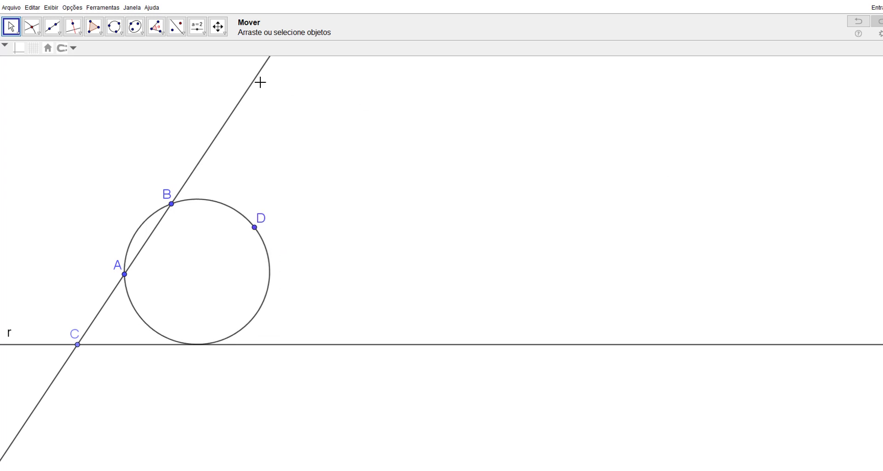
# Step: Place a point on line r where the circle touches it and rename it T
pyautogui.click(37, 31)
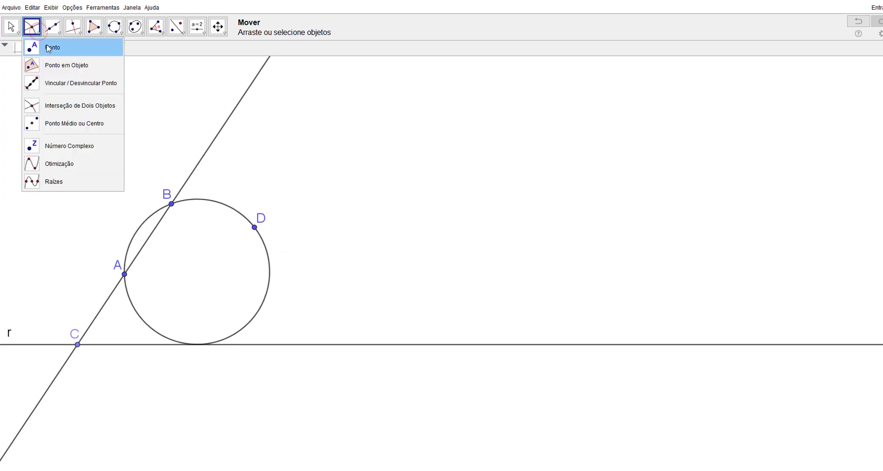
pyautogui.click(48, 48)
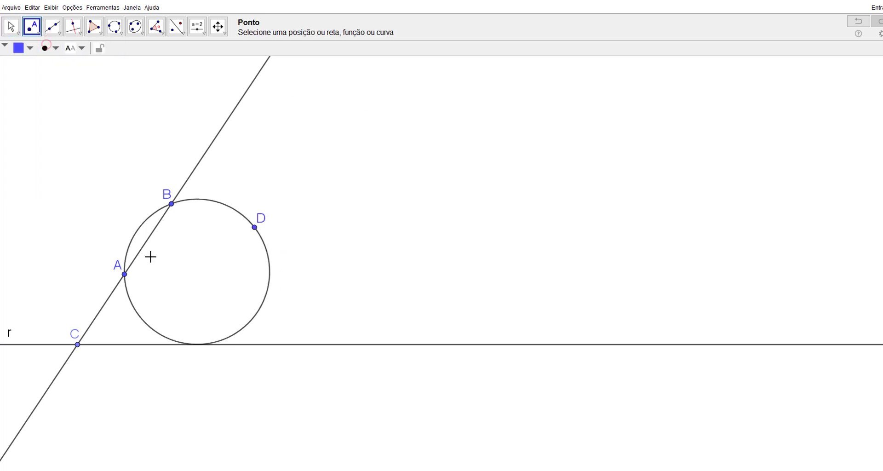
pyautogui.click(197, 346)
pyautogui.rightClick(197, 345)
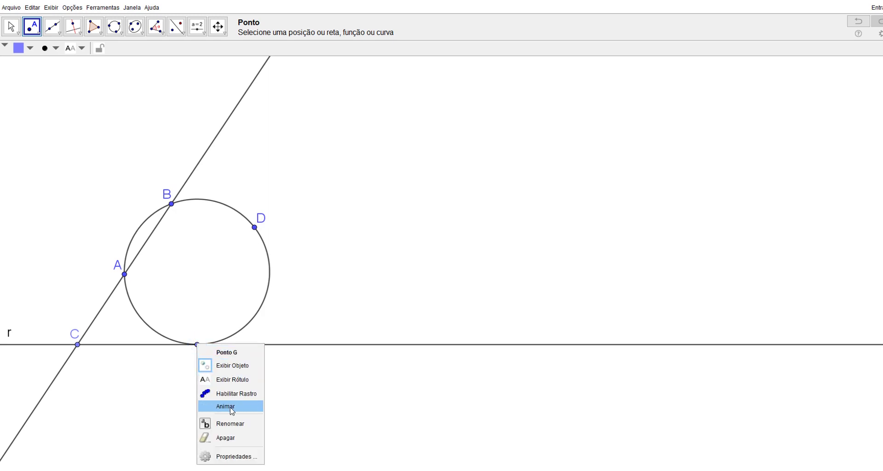
pyautogui.click(232, 424)
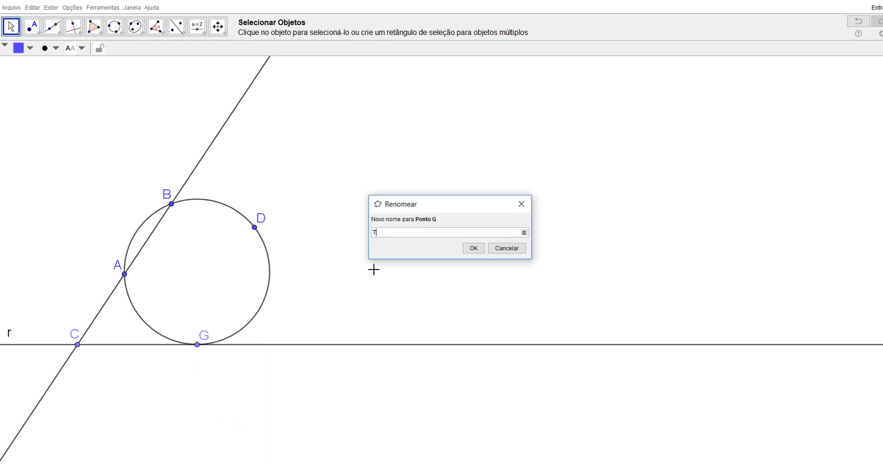
pyautogui.click(472, 251)
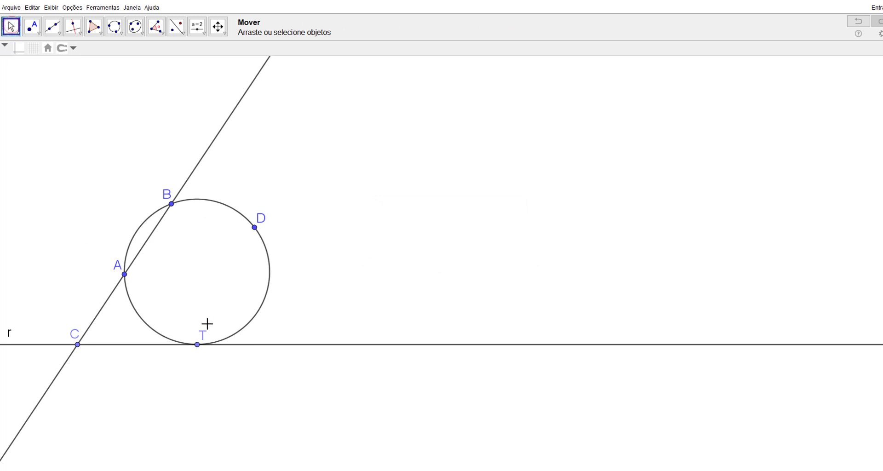
# Step: Move the label of point T below line r and adjust the point slightly at the tangency
pyautogui.moveTo(203, 337); pyautogui.dragTo(197, 357)
pyautogui.click(197, 347)
pyautogui.click(195, 355)
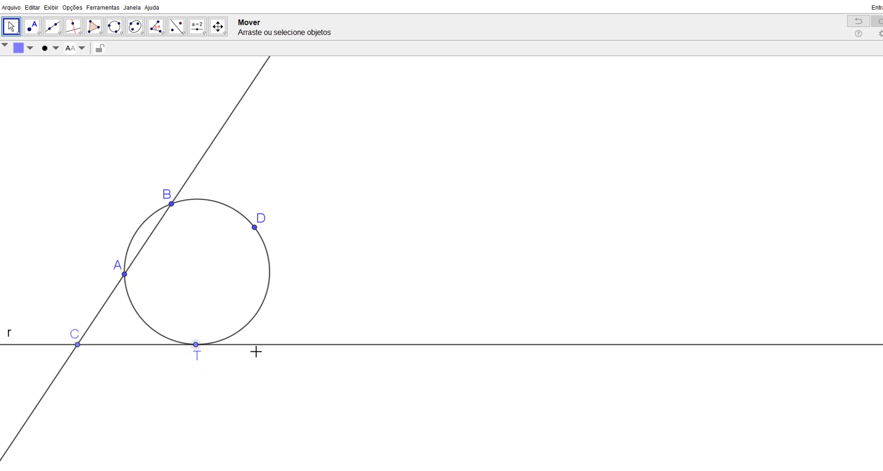
pyautogui.click(303, 299)
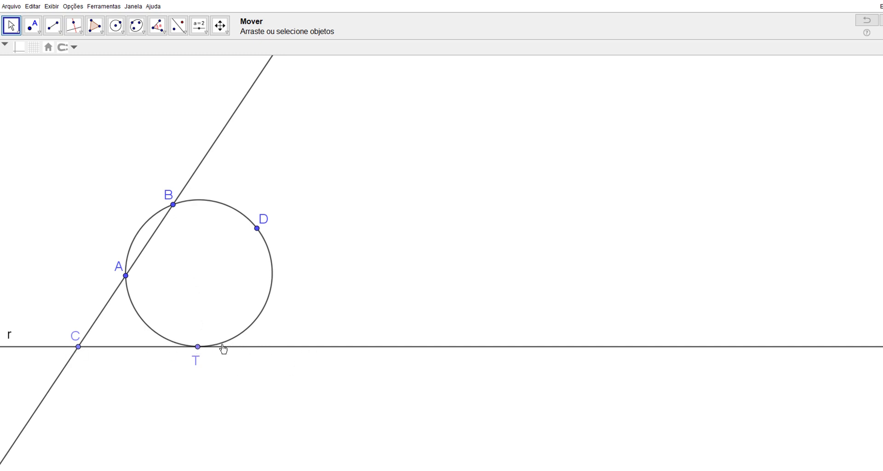
# Step: Construct the line perpendicular to line r through point T
pyautogui.click(75, 26)
pyautogui.click(77, 30)
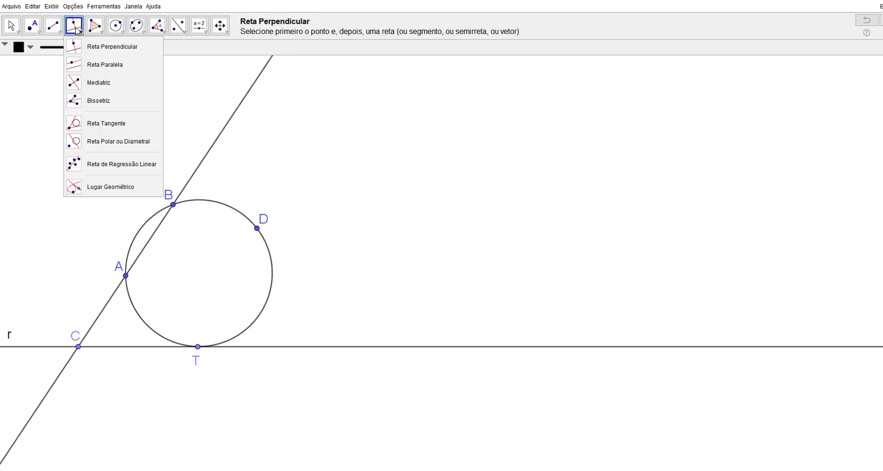
pyautogui.click(114, 50)
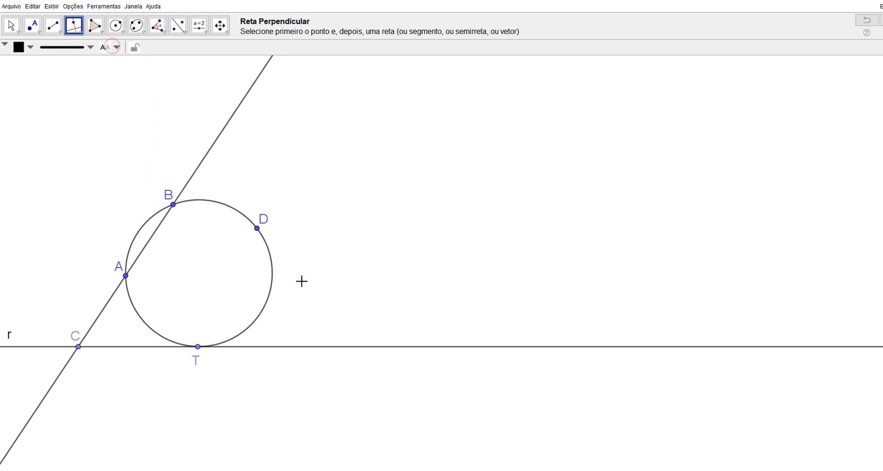
pyautogui.click(281, 351)
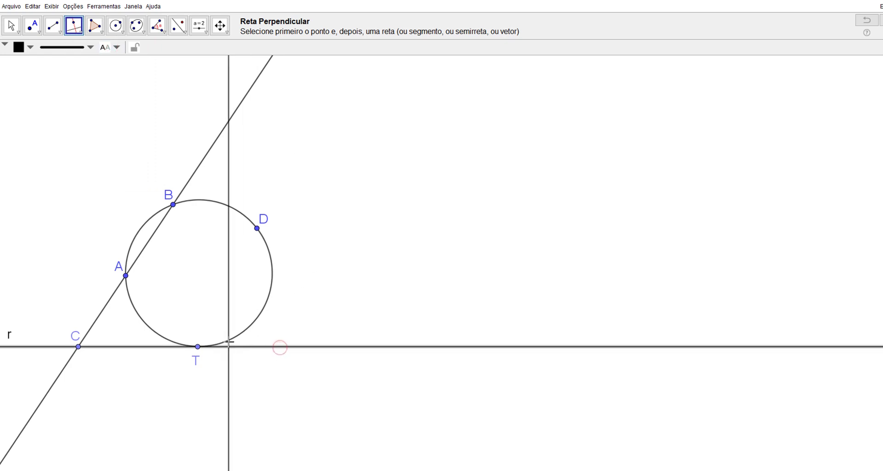
pyautogui.click(199, 348)
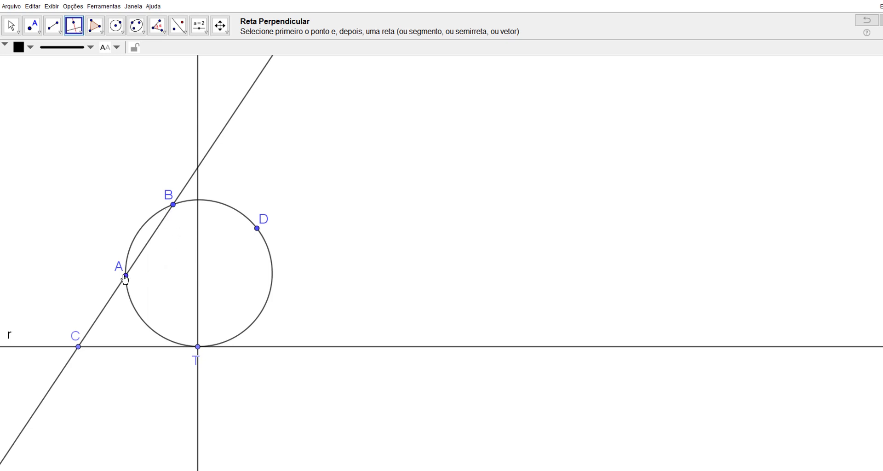
# Step: Construct the perpendicular bisector of points A and B
pyautogui.click(80, 32)
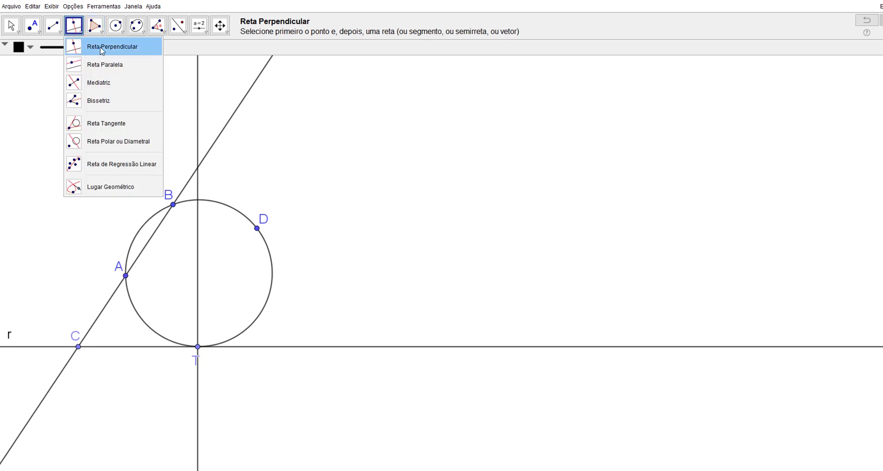
pyautogui.click(91, 82)
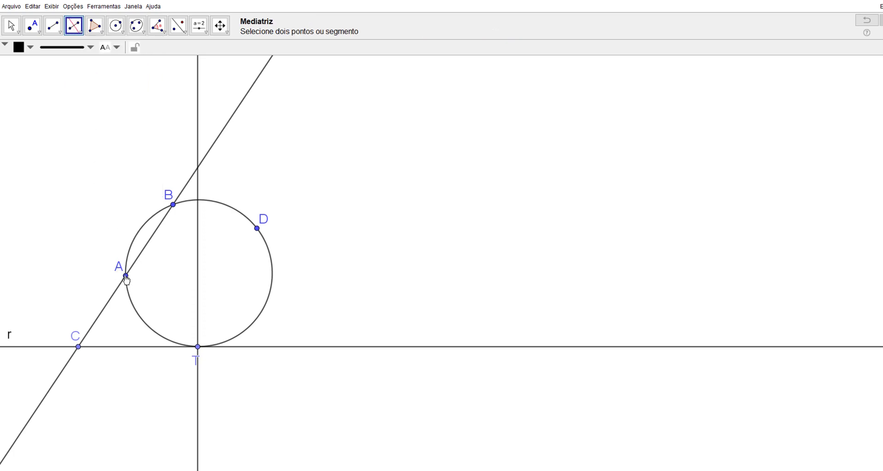
pyautogui.click(125, 277)
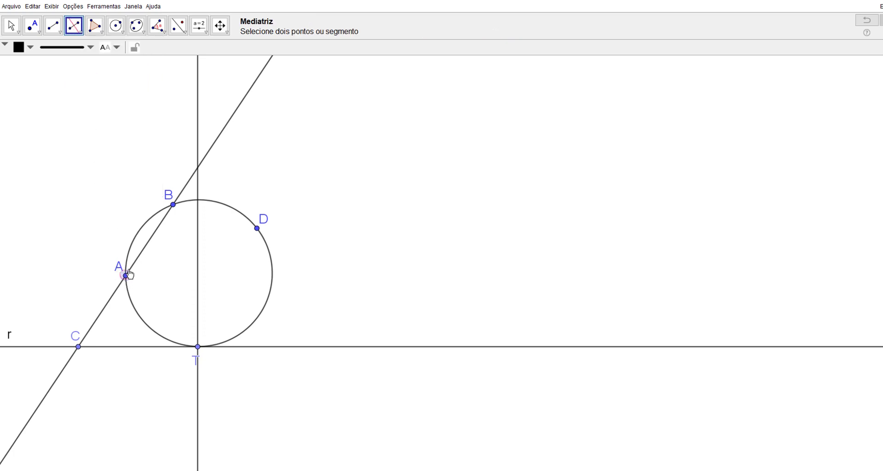
pyautogui.click(173, 205)
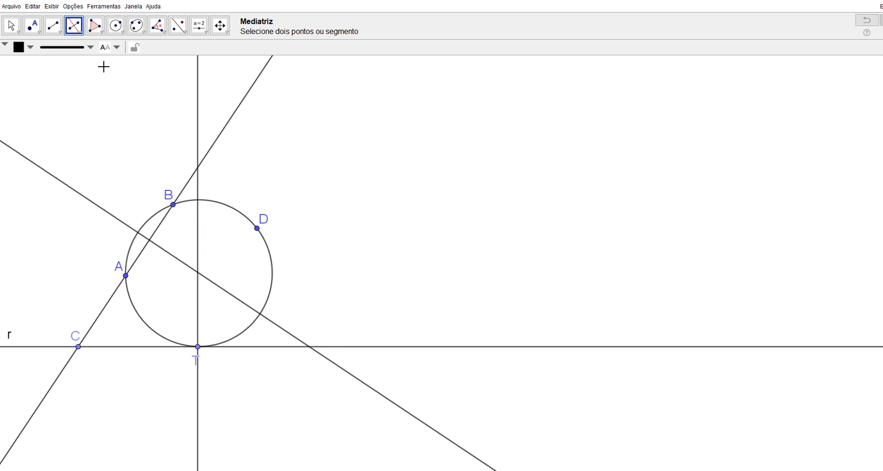
# Step: Mark the circle's centre where the perpendicular bisector of A and B meets the perpendicular through T
pyautogui.click(33, 28)
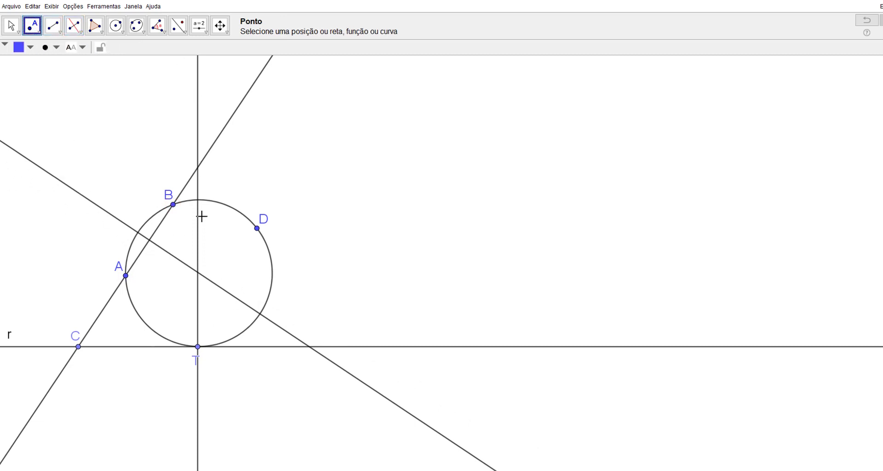
pyautogui.click(198, 273)
pyautogui.press('Escape')
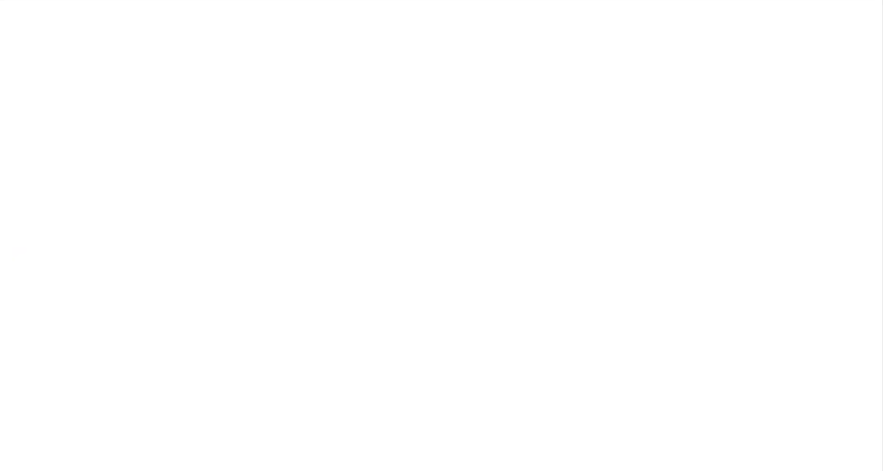
# Step: Draw a circle in an empty area with two secant lines through points on it, crossing inside the circle
pyautogui.click(611, 202)
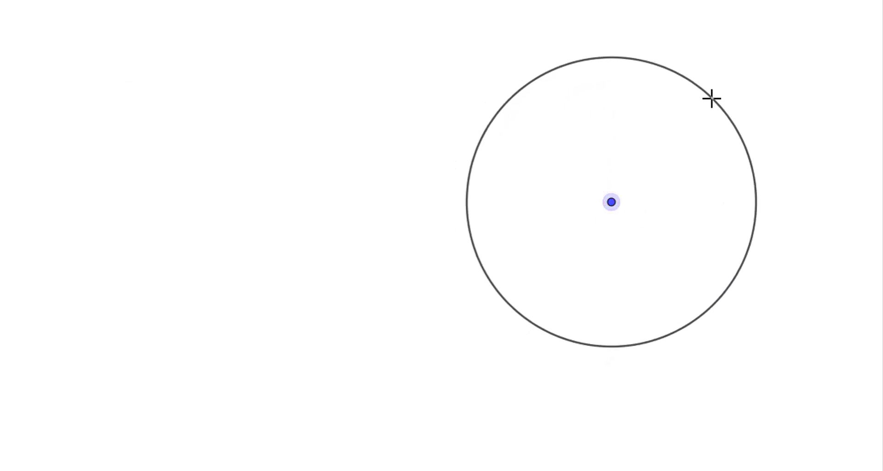
pyautogui.click(712, 98)
pyautogui.click(712, 99)
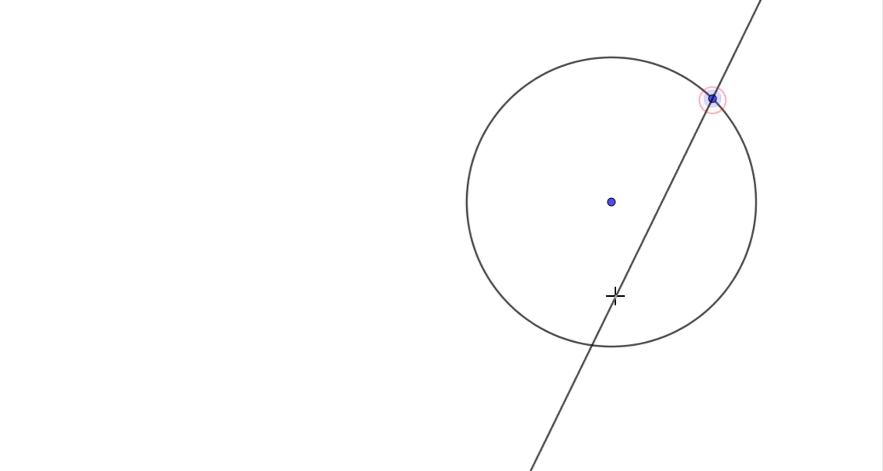
pyautogui.click(576, 340)
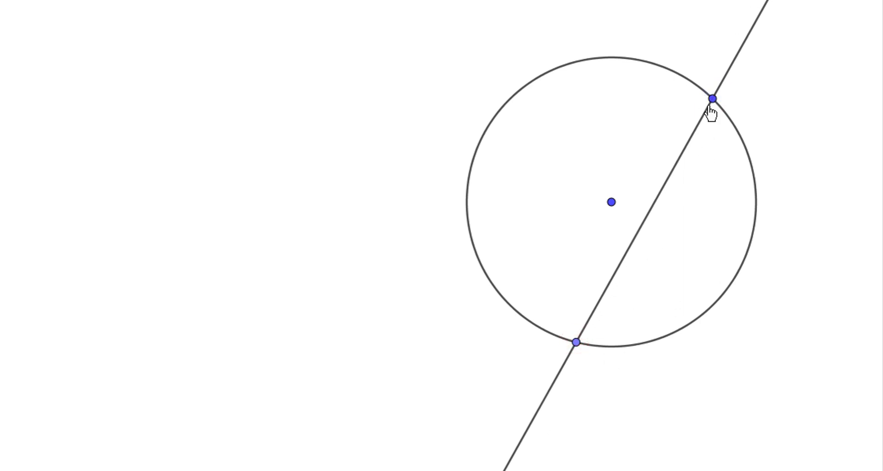
pyautogui.click(550, 72)
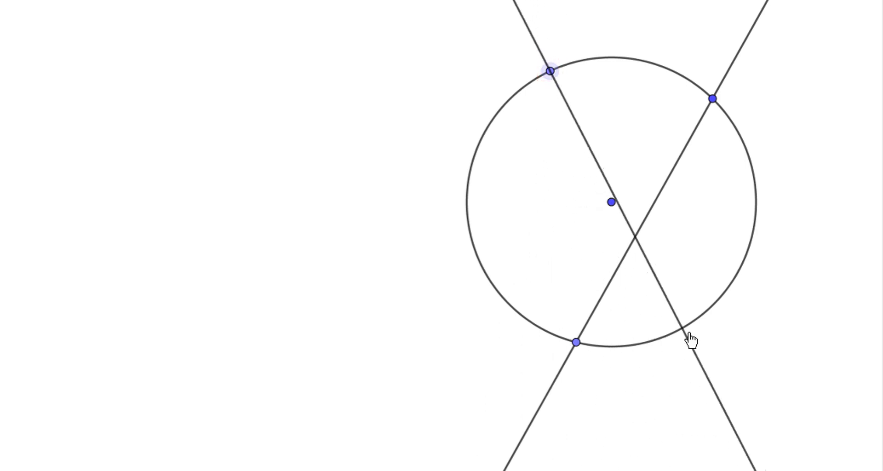
pyautogui.click(728, 286)
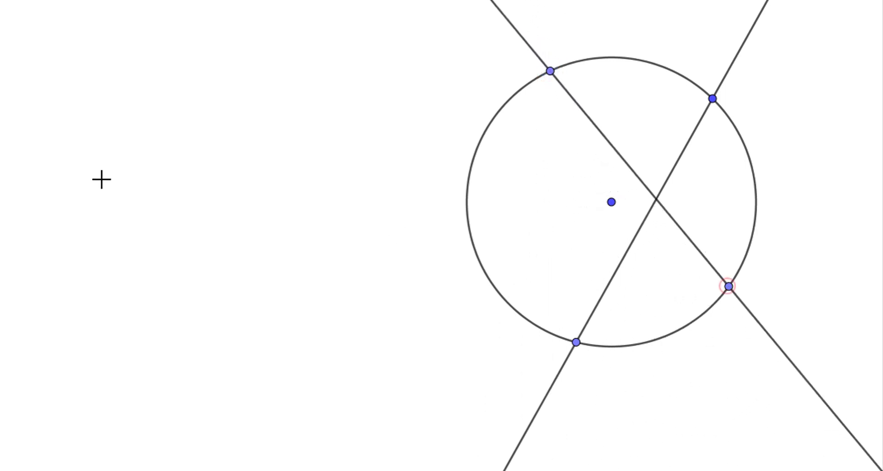
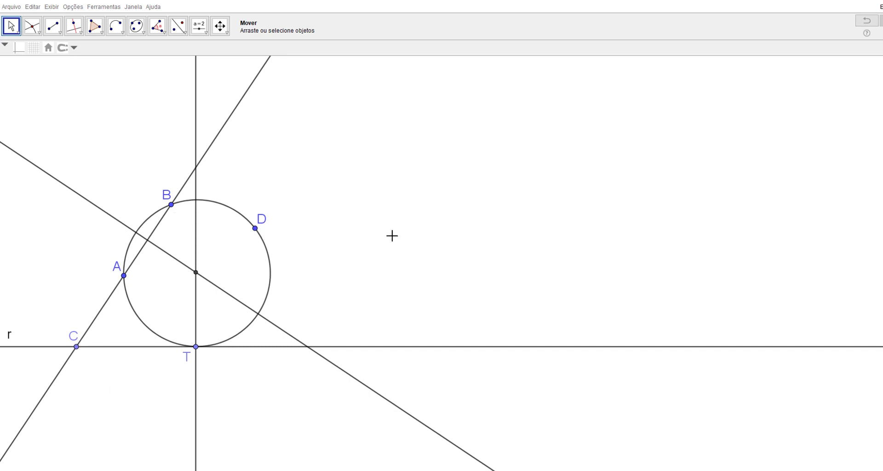
# Step: Show the grid and draw a horizontal segment HI nine grid squares long in the empty area beside the circle construction
pyautogui.click(34, 47)
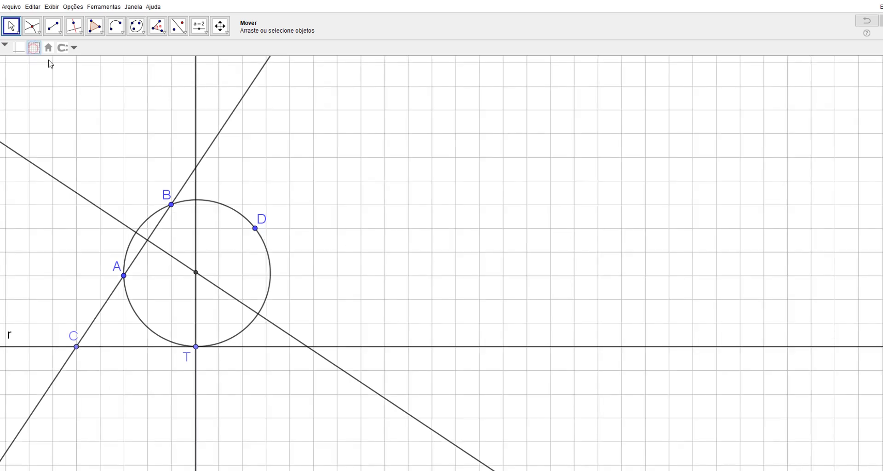
pyautogui.click(54, 26)
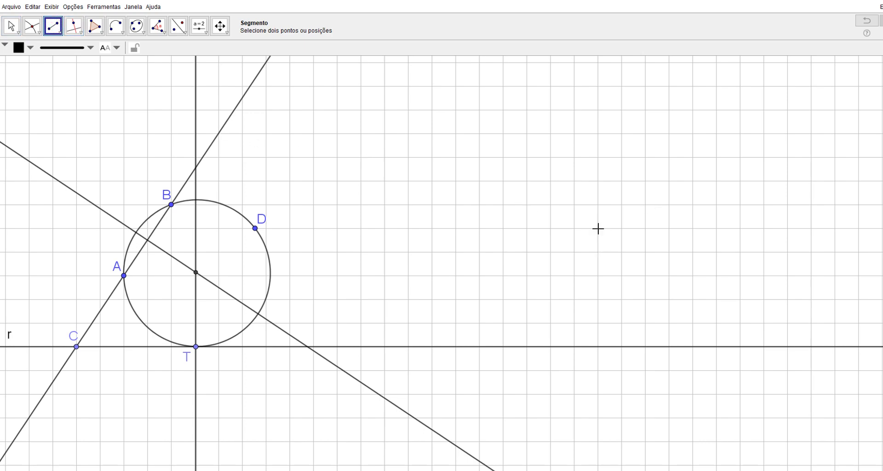
pyautogui.click(551, 228)
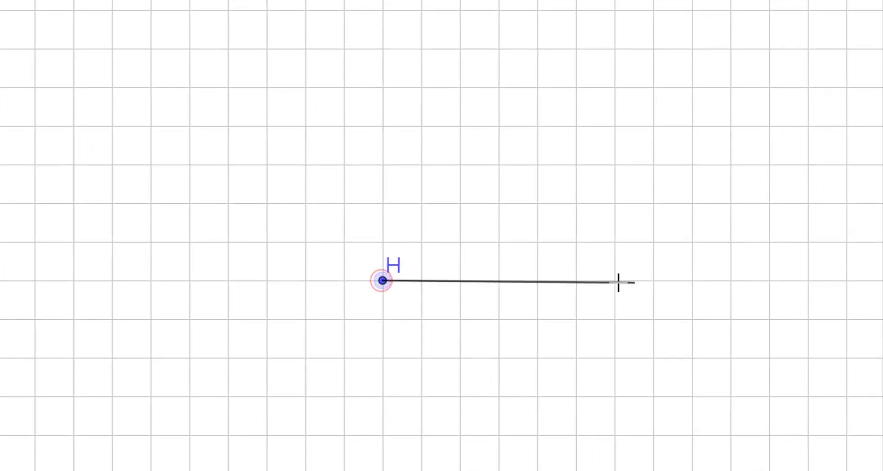
pyautogui.click(730, 280)
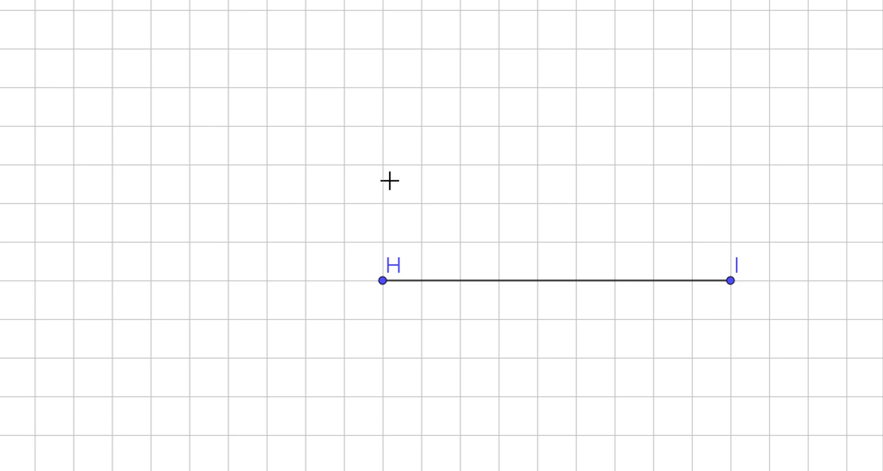
# Step: Place point J on segment HI six grid squares from H and draw a semicircle from H to I
pyautogui.click(615, 280)
pyautogui.click(383, 280)
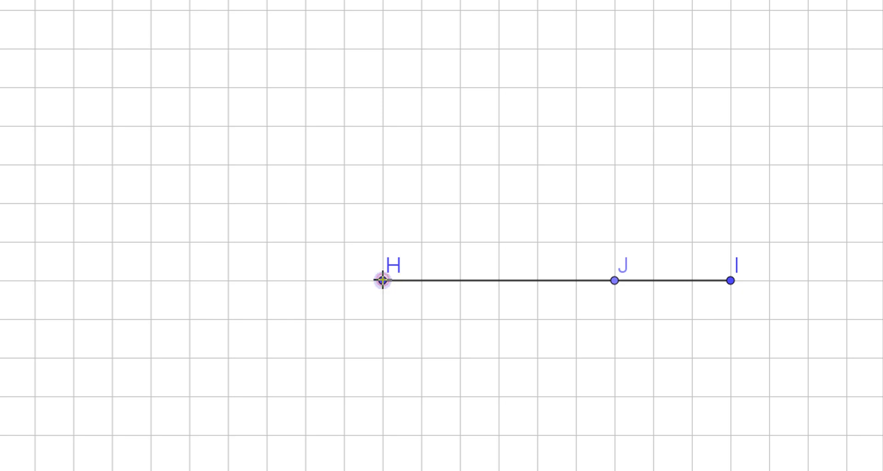
pyautogui.click(730, 280)
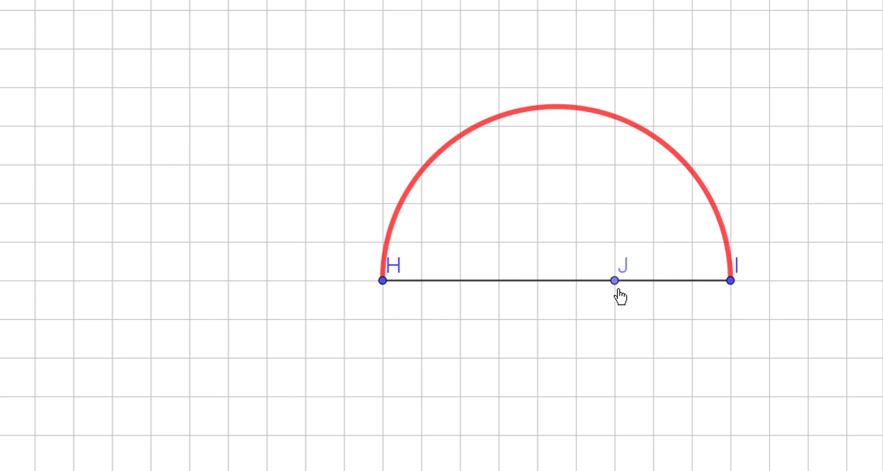
# Step: Construct the perpendicular to segment HI through J and mark its intersection K with the semicircle
pyautogui.click(643, 281)
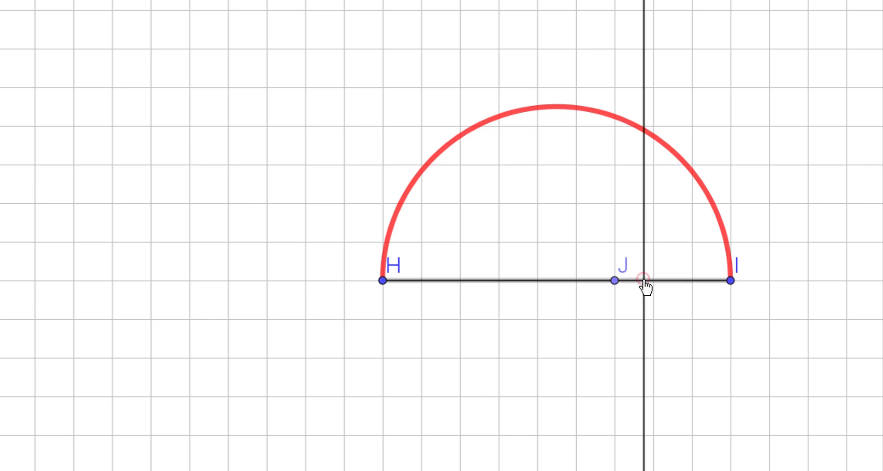
pyautogui.click(614, 279)
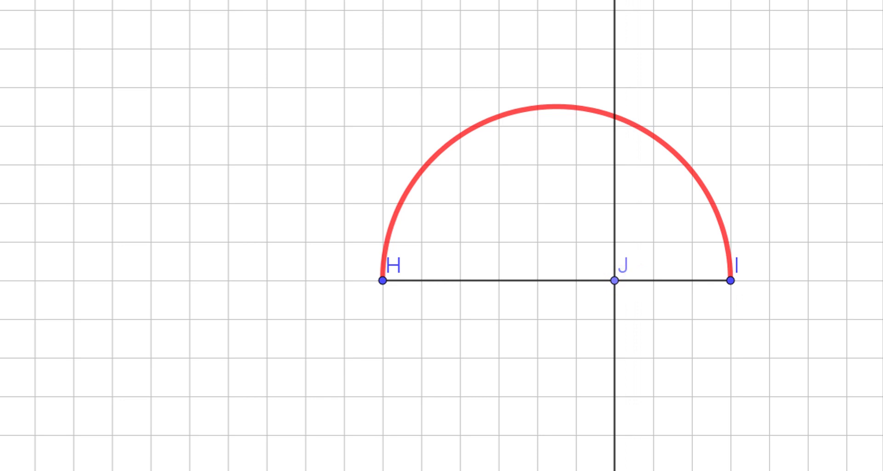
pyautogui.click(614, 116)
# Step: Hide the perpendicular line through J and draw segment JK in its place
pyautogui.rightClick(614, 48)
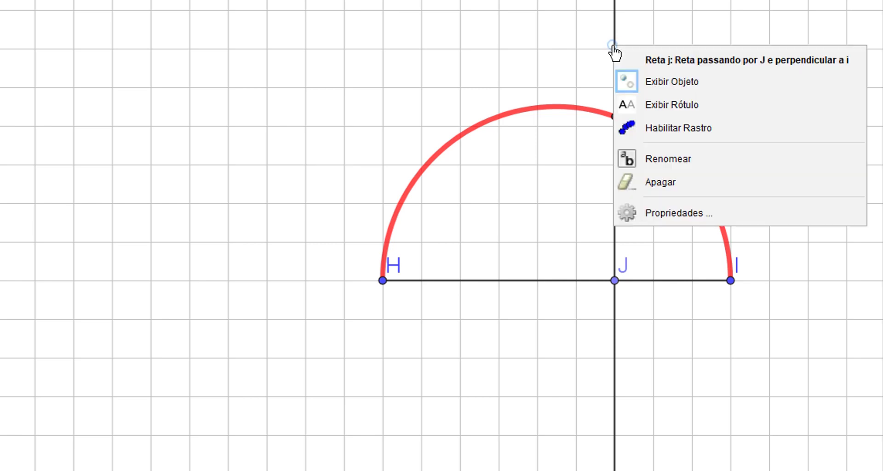
pyautogui.click(678, 86)
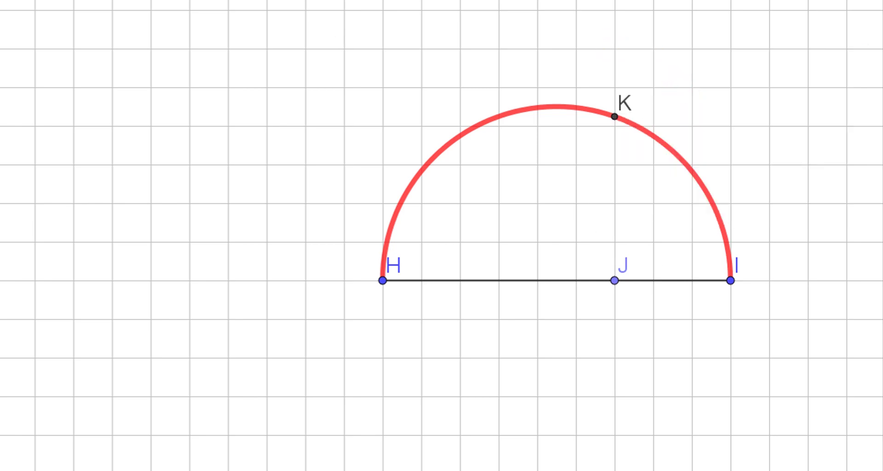
pyautogui.click(614, 280)
pyautogui.click(614, 117)
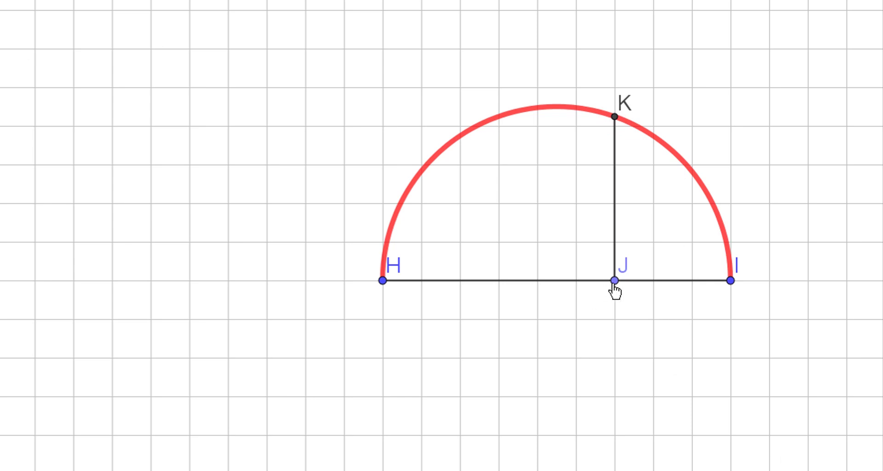
pyautogui.moveTo(614, 283)
pyautogui.mouseDown()
pyautogui.moveTo(458, 285)
pyautogui.moveTo(641, 285)
pyautogui.moveTo(614, 285)
pyautogui.mouseUp()
# Step: Draw triangle HIK as a polygon and move point J along segment HI toward I
pyautogui.click(382, 280)
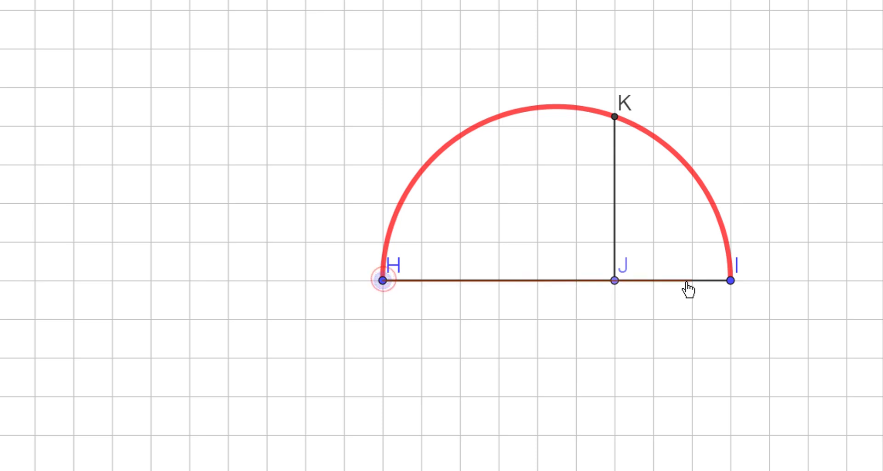
pyautogui.click(730, 280)
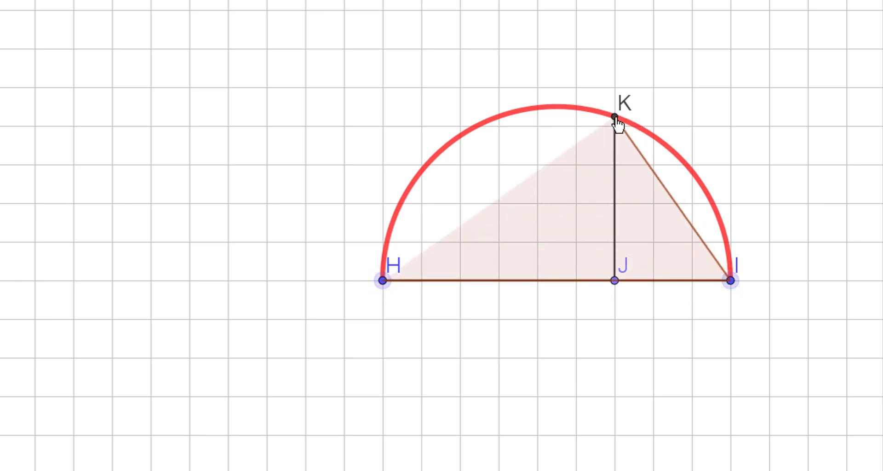
pyautogui.click(615, 118)
pyautogui.click(383, 280)
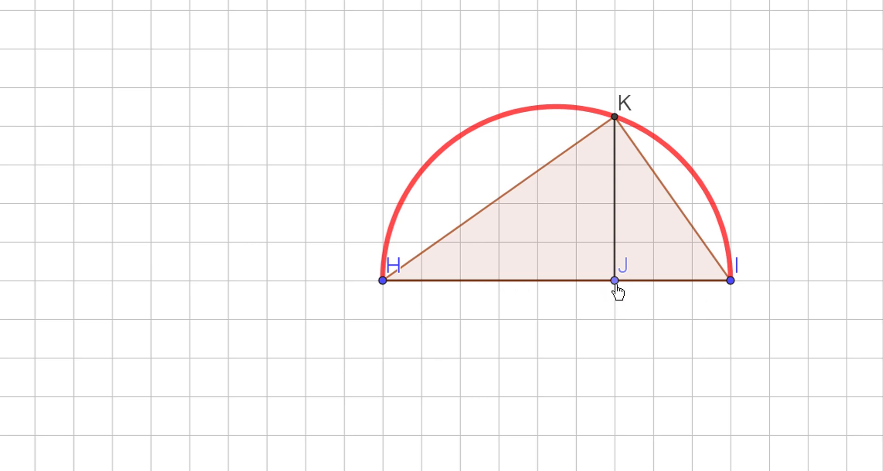
pyautogui.moveTo(615, 281); pyautogui.dragTo(661, 283)
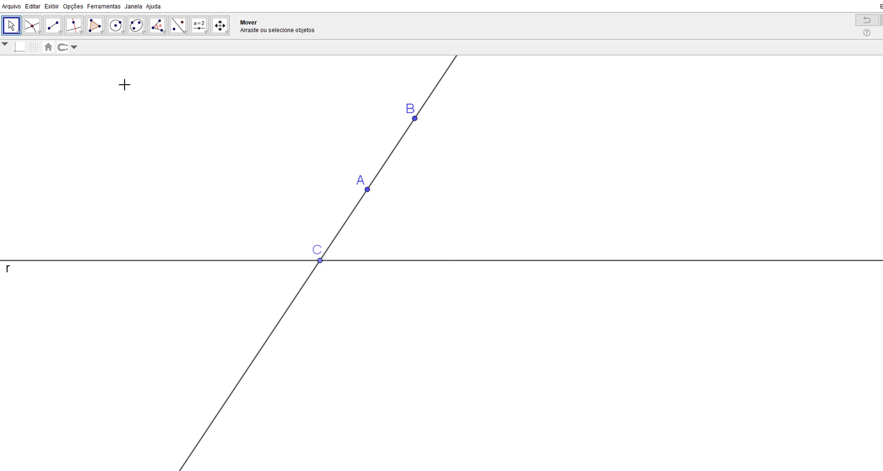
# Step: Draw a circle centred at C passing through point B
pyautogui.click(116, 25)
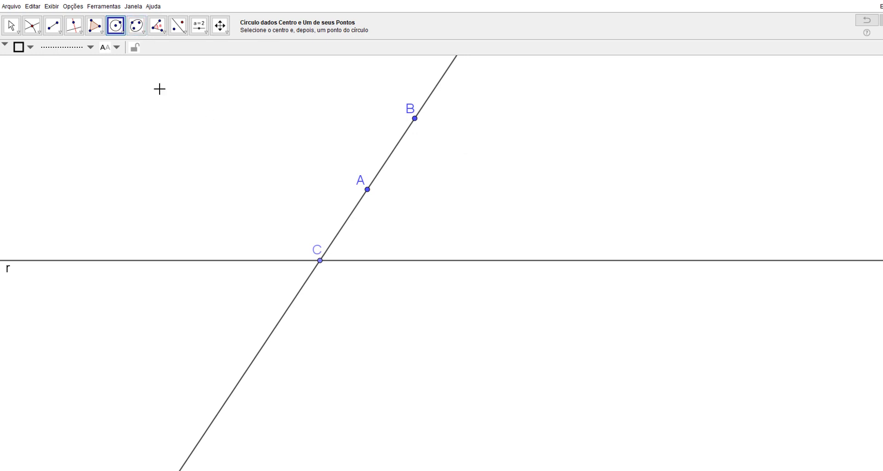
pyautogui.click(127, 35)
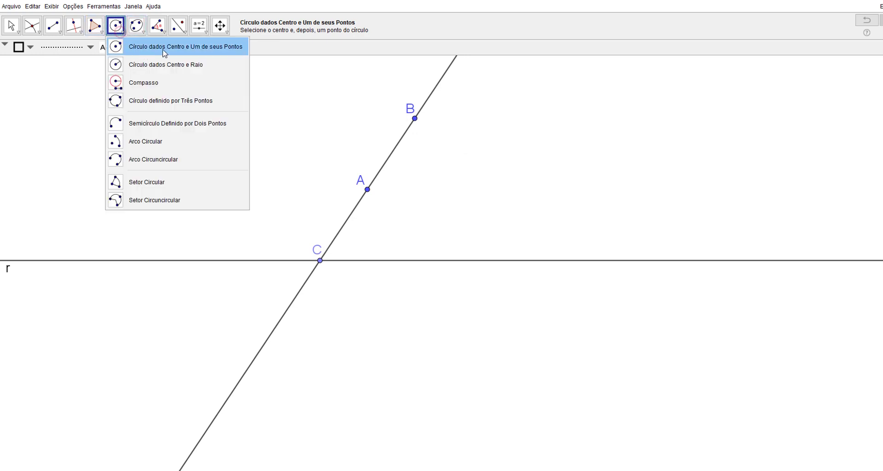
pyautogui.click(183, 50)
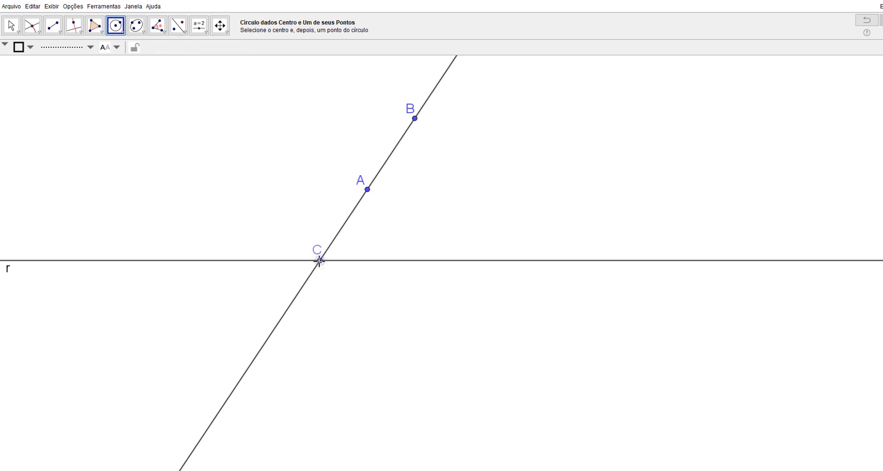
pyautogui.click(319, 261)
pyautogui.click(414, 119)
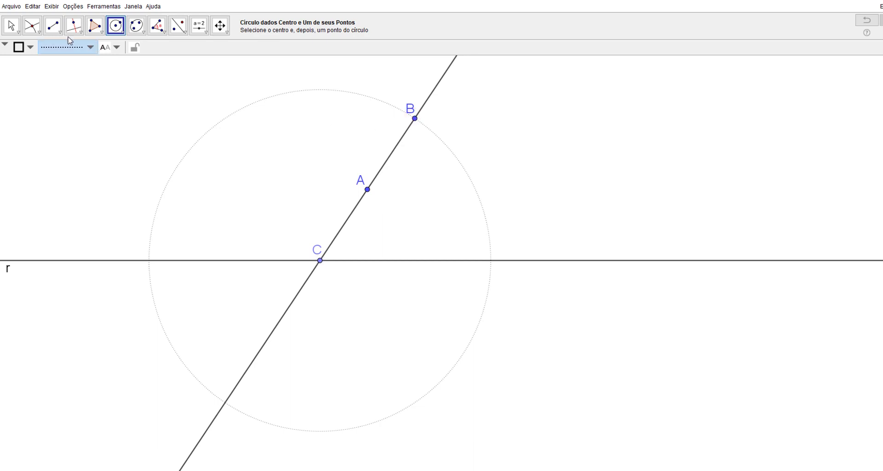
# Step: Mark the circle's second intersection with line AB, on the other side of C, as point B'
pyautogui.click(32, 25)
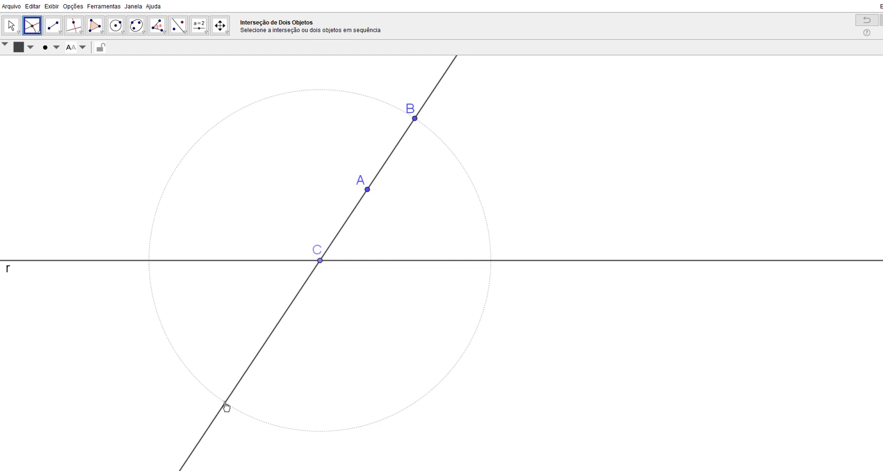
pyautogui.click(225, 403)
pyautogui.press('Escape')
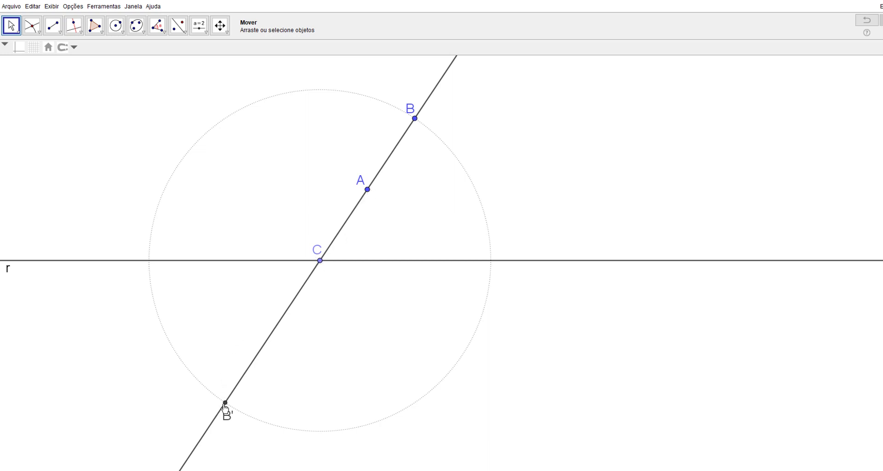
# Step: Draw a semicircle defined by points B' and A
pyautogui.click(123, 33)
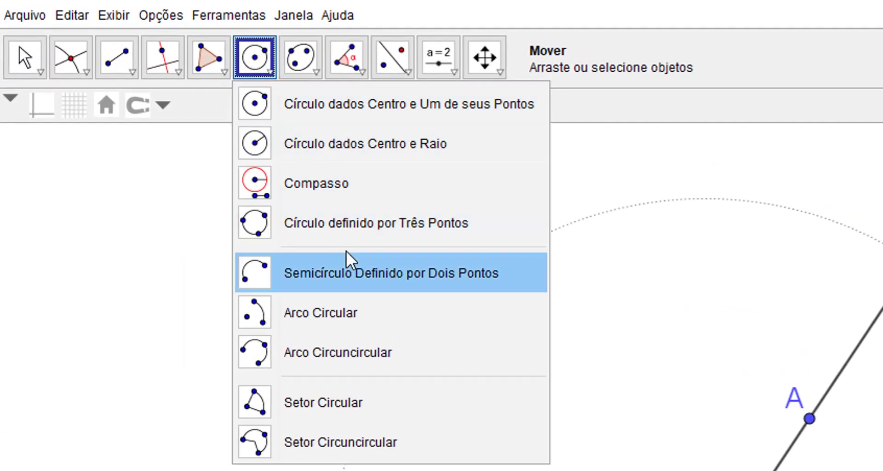
pyautogui.click(288, 227)
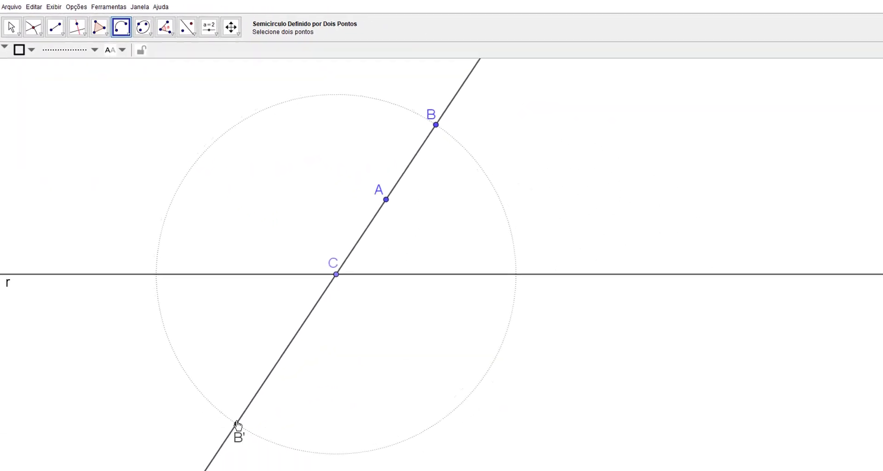
pyautogui.click(225, 403)
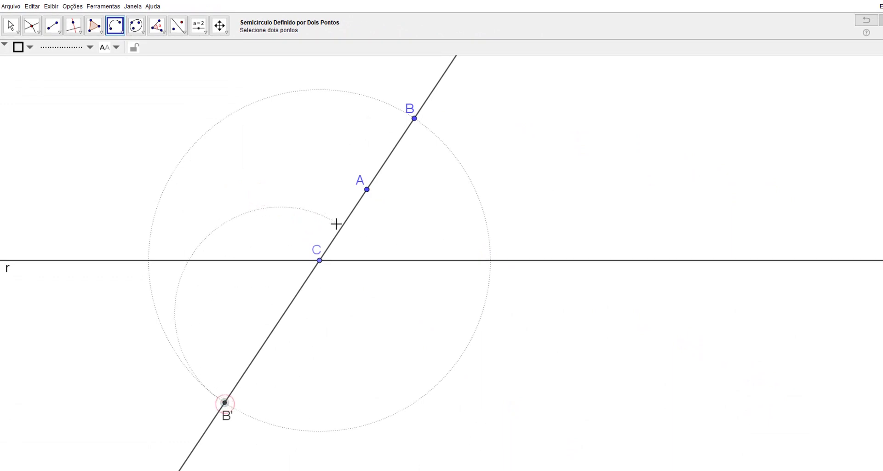
pyautogui.click(367, 189)
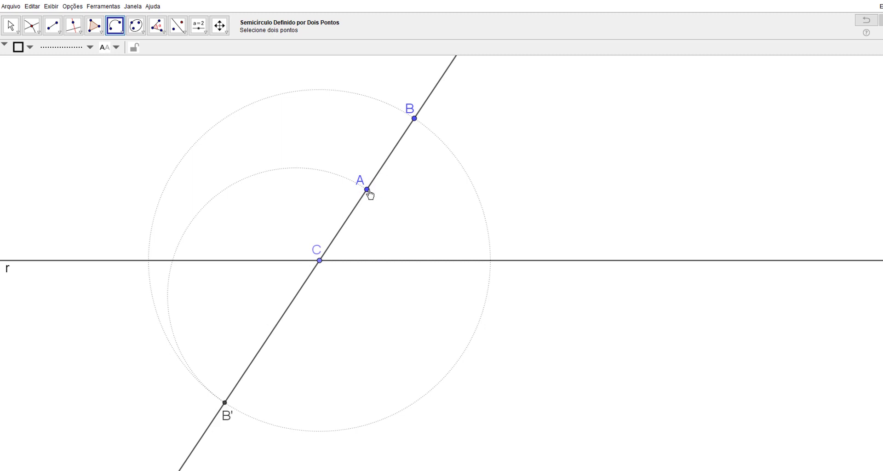
pyautogui.press('Escape')
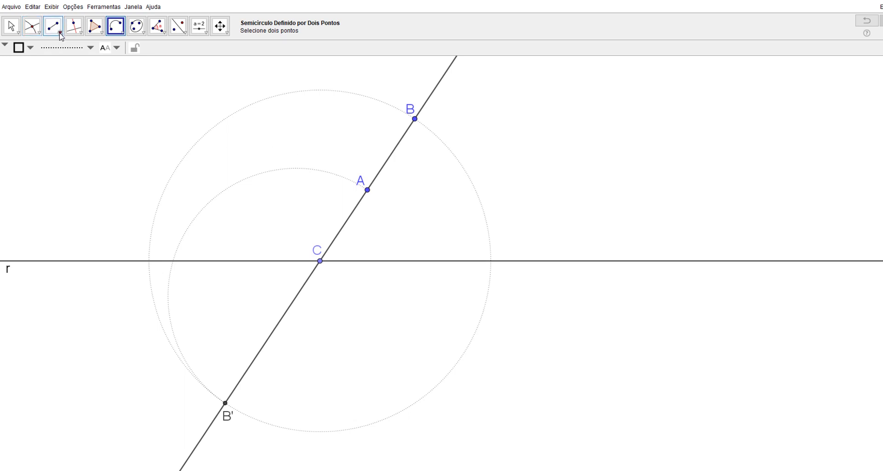
# Step: Construct the line through C perpendicular to line AB and mark its intersection D with the semicircle
pyautogui.click(79, 31)
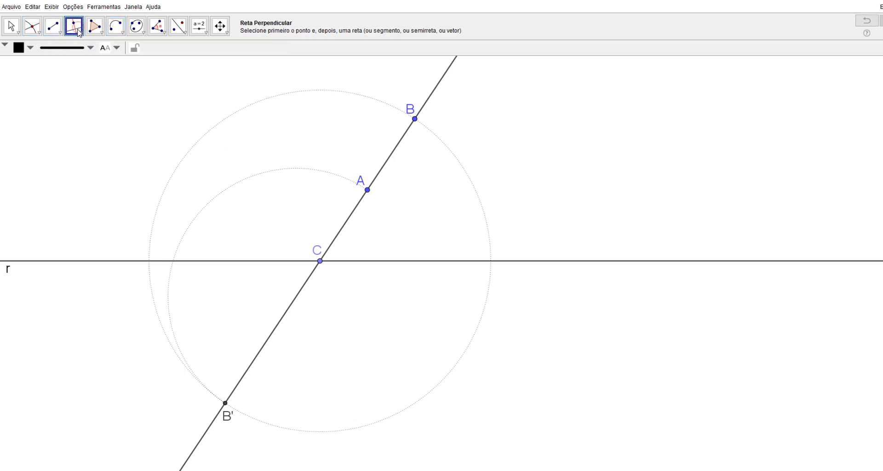
pyautogui.rightClick(320, 262)
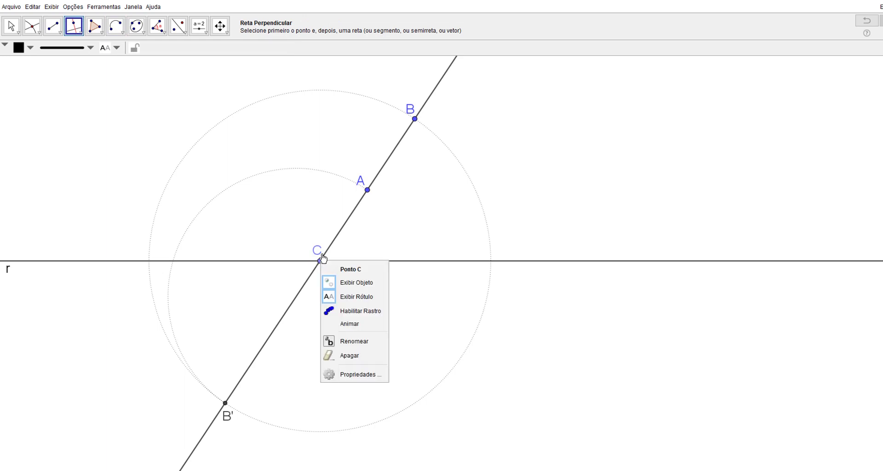
pyautogui.click(293, 307)
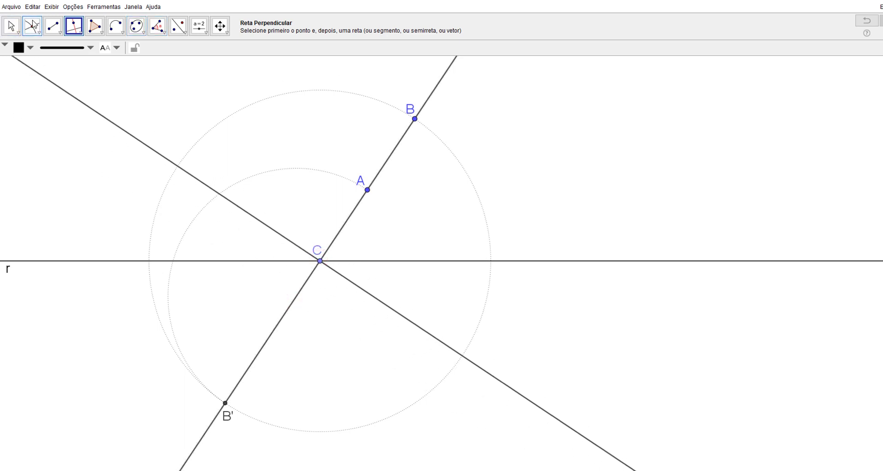
pyautogui.click(33, 25)
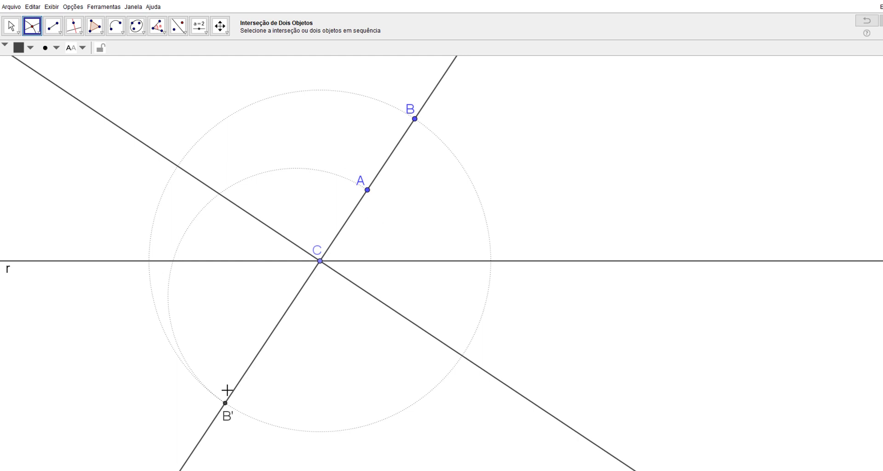
pyautogui.click(220, 195)
# Step: Draw a circle centred at C through point D and mark its intersection with line r to the right of C
pyautogui.click(125, 34)
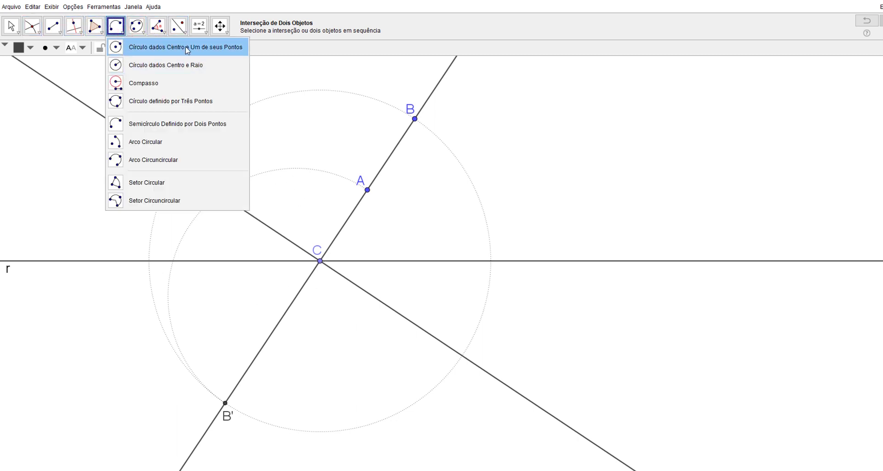
pyautogui.click(210, 50)
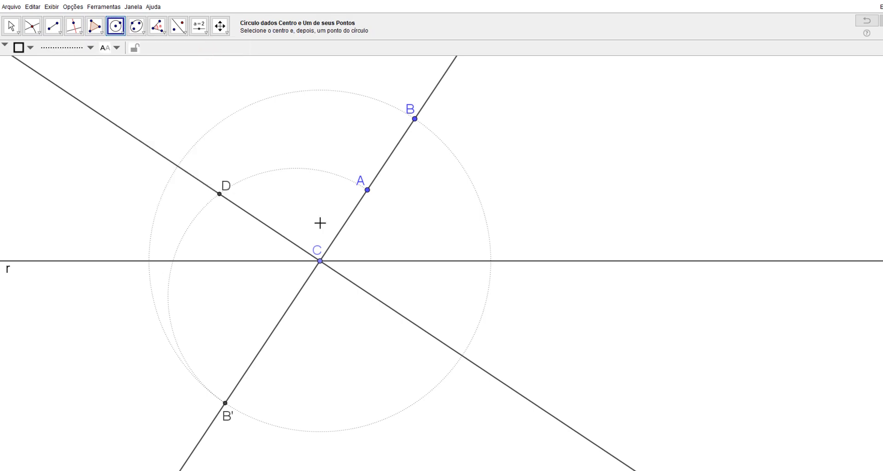
pyautogui.click(320, 261)
pyautogui.click(220, 194)
pyautogui.click(32, 28)
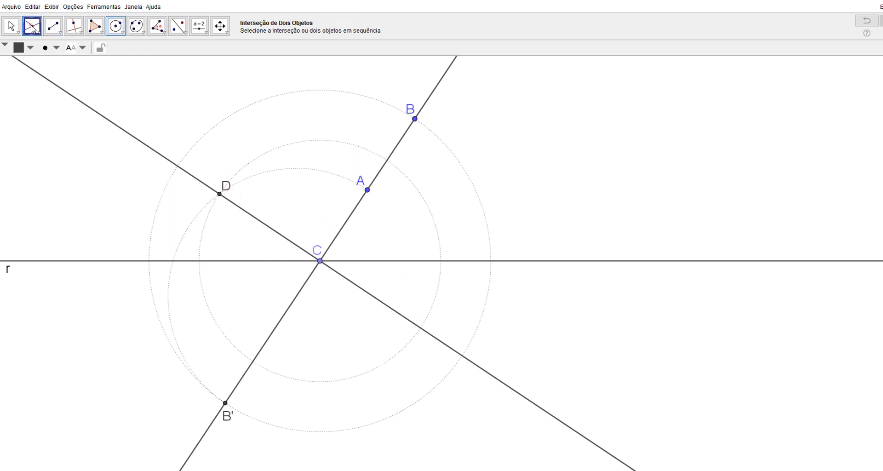
pyautogui.click(441, 262)
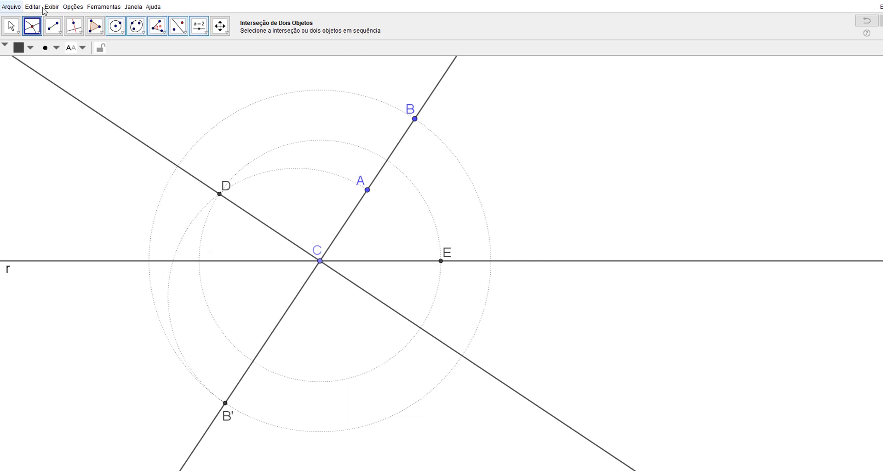
# Step: Rename the circle's intersection point on line r as T and move its label below the line
pyautogui.click(10, 26)
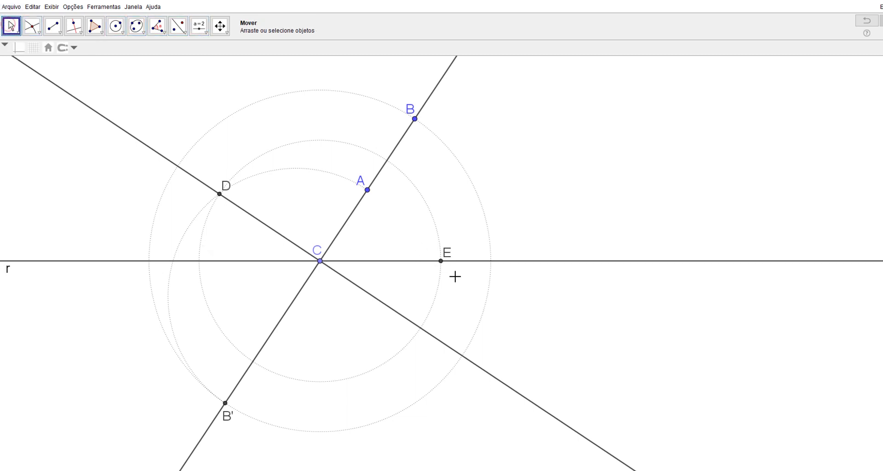
pyautogui.rightClick(442, 264)
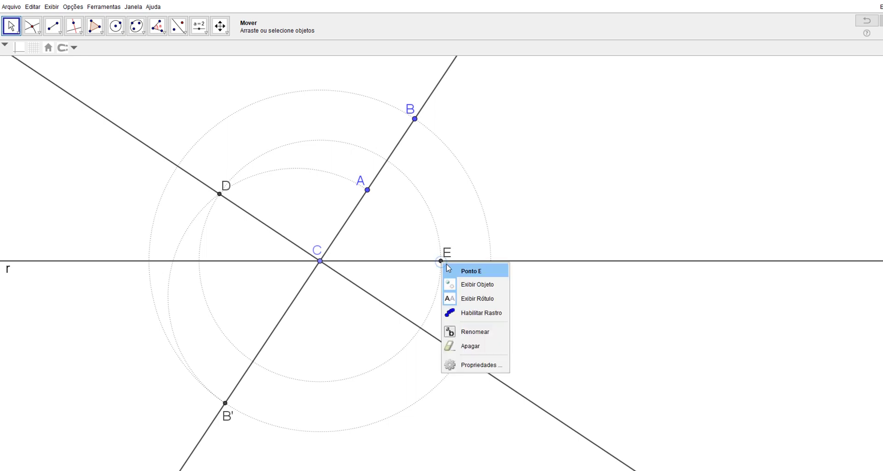
pyautogui.click(488, 333)
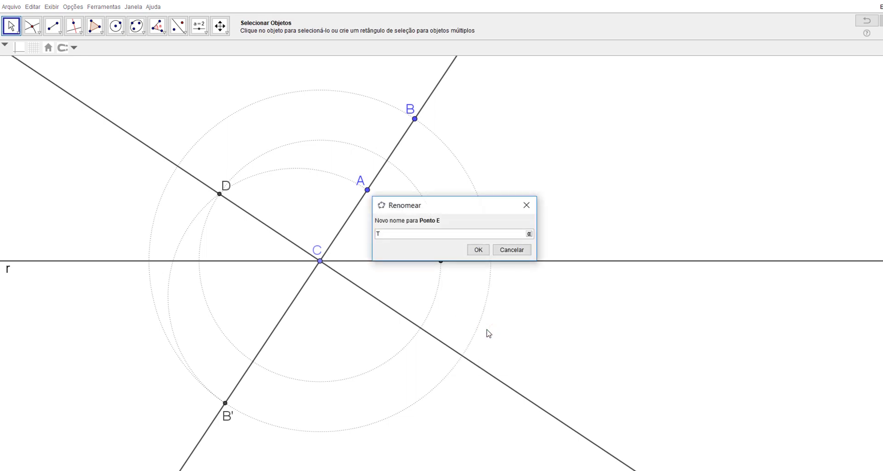
pyautogui.press('Return')
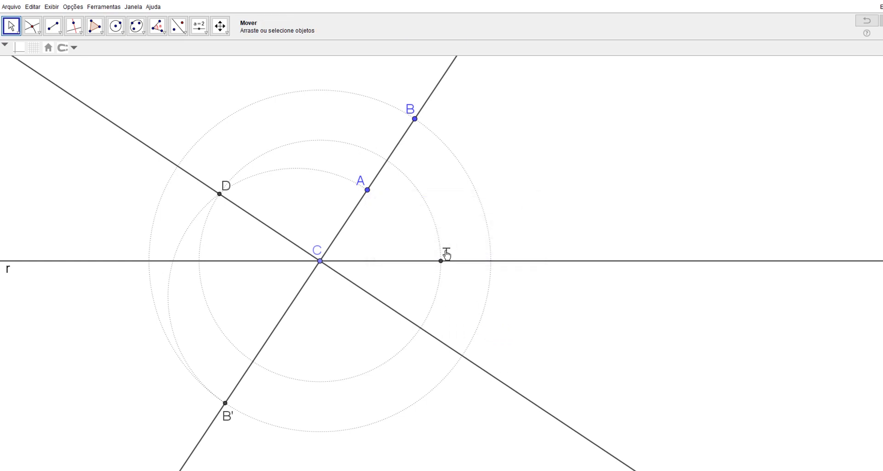
pyautogui.moveTo(446, 253); pyautogui.dragTo(448, 275)
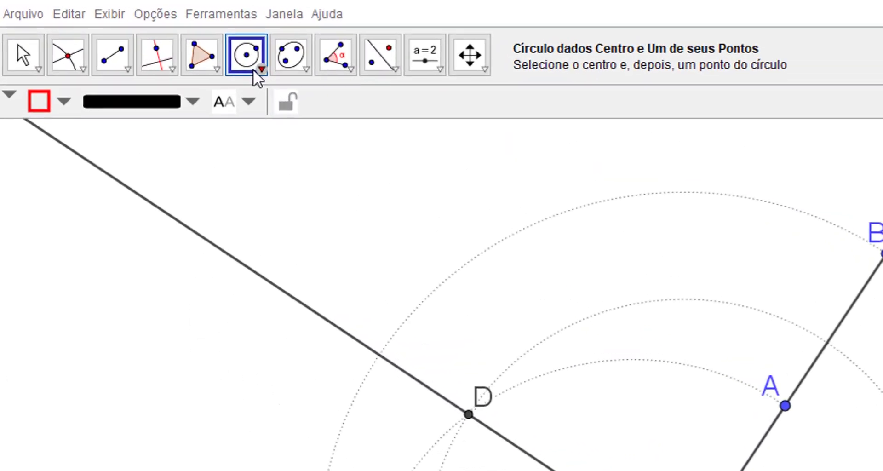
# Step: Draw a circle through the three points A, B and T, and undo it
pyautogui.click(257, 70)
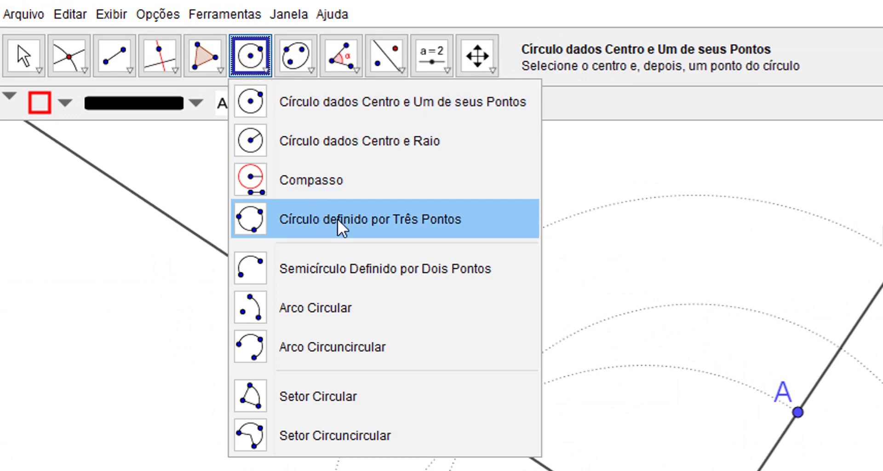
pyautogui.click(413, 222)
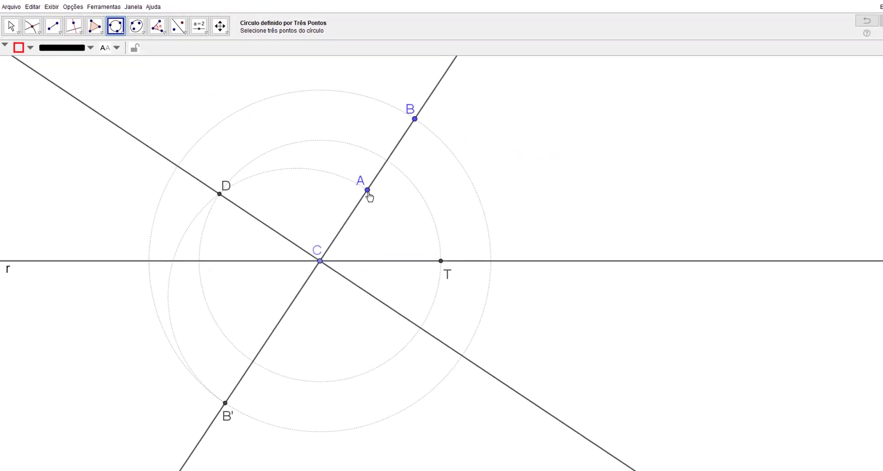
pyautogui.click(367, 190)
pyautogui.click(415, 119)
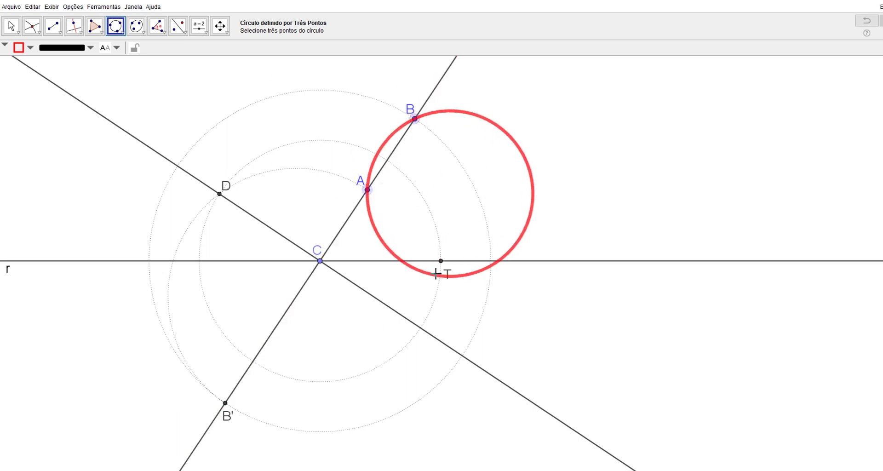
pyautogui.click(440, 261)
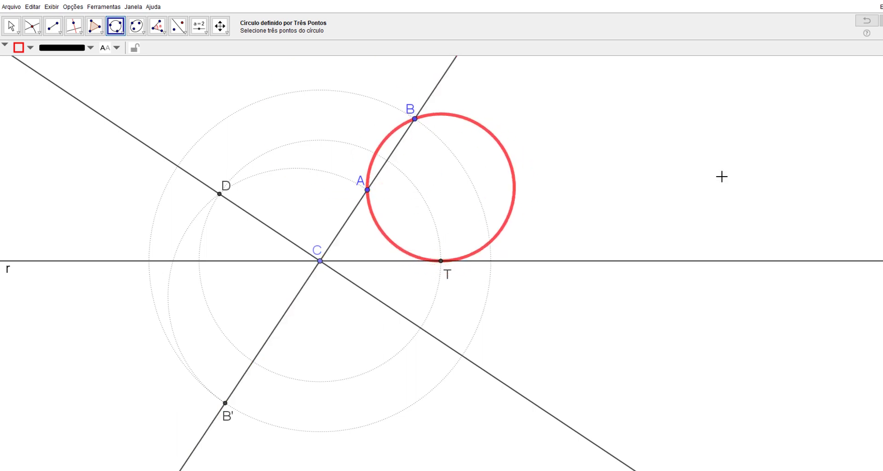
pyautogui.hotkey('ctrl', 'z')
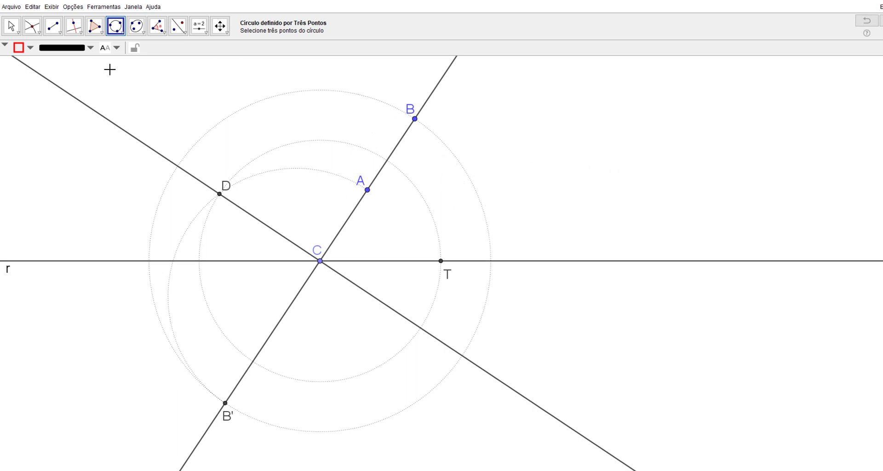
# Step: Construct the line perpendicular to r through point T
pyautogui.click(78, 28)
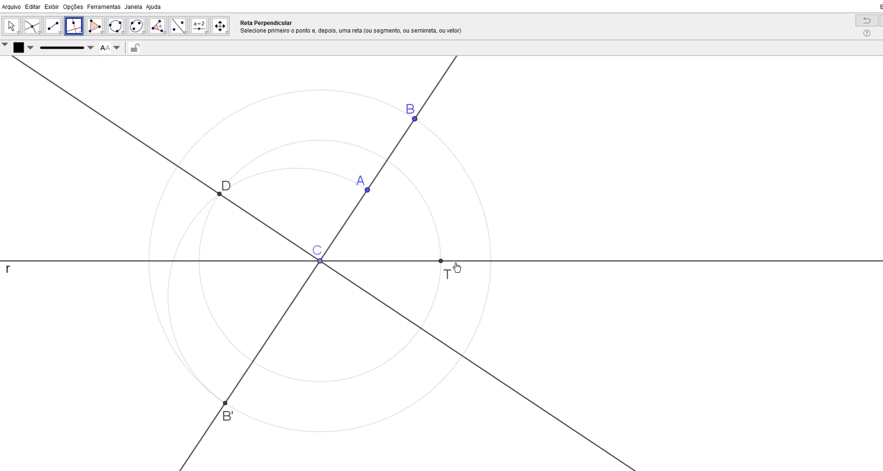
pyautogui.click(456, 261)
pyautogui.click(441, 261)
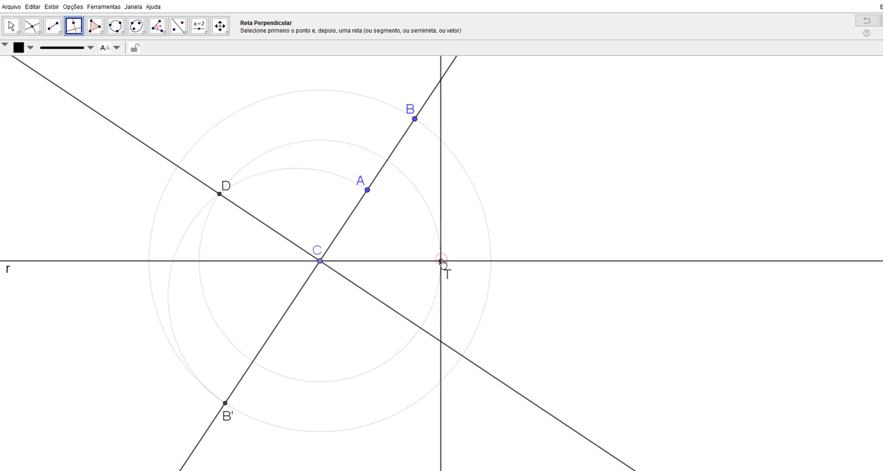
# Step: Construct the perpendicular bisector of A and B and mark its intersection with the perpendicular through T
pyautogui.click(81, 38)
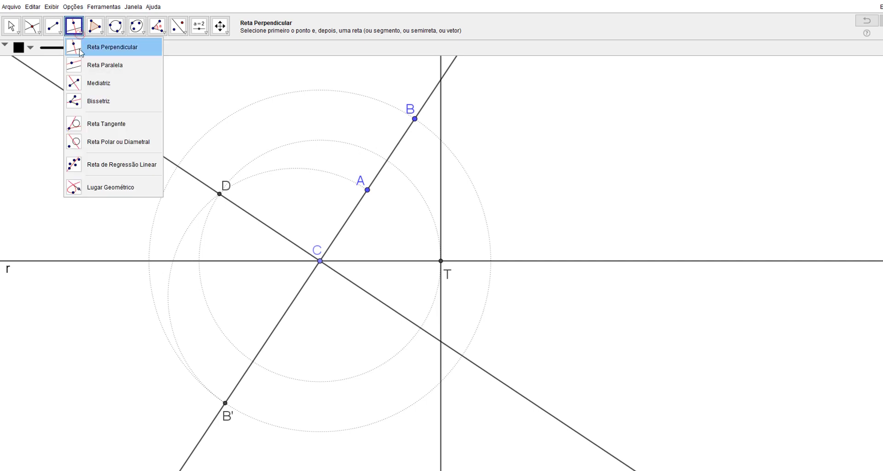
pyautogui.click(91, 82)
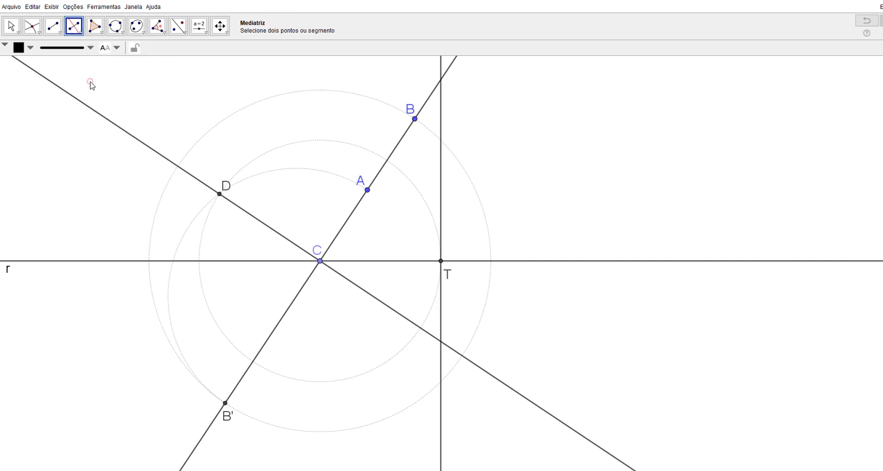
pyautogui.click(367, 191)
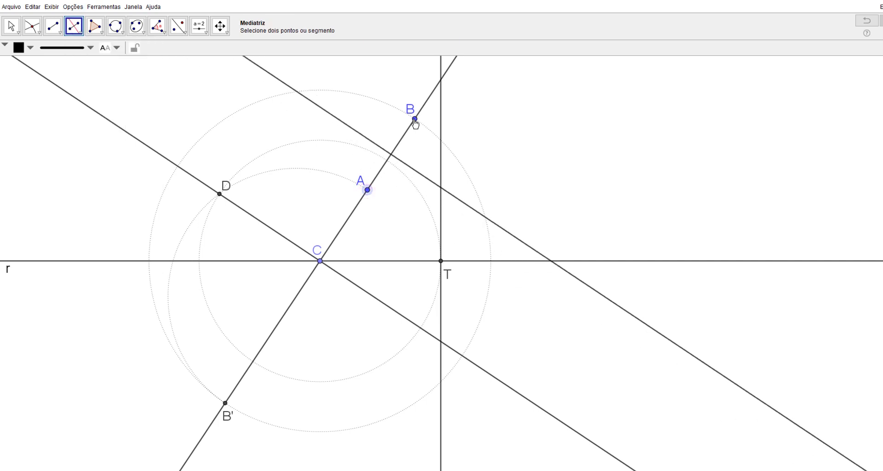
pyautogui.click(414, 120)
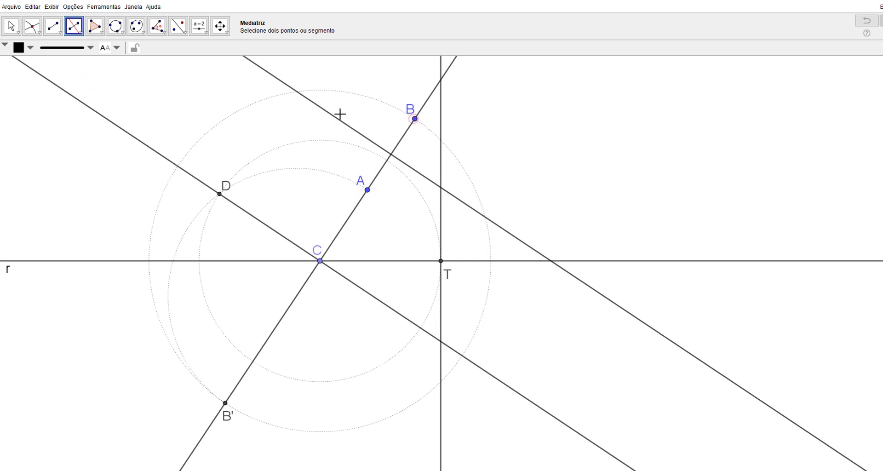
pyautogui.click(32, 26)
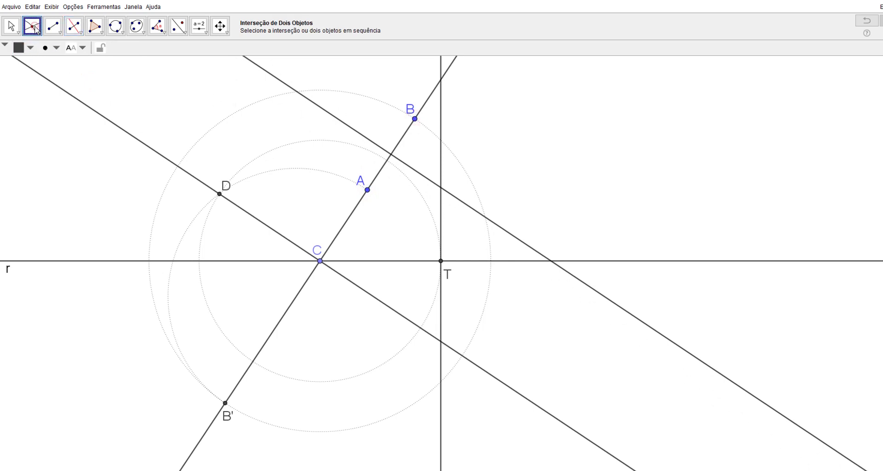
pyautogui.click(441, 189)
# Step: Draw the solution circle centred at E and passing through T
pyautogui.click(121, 31)
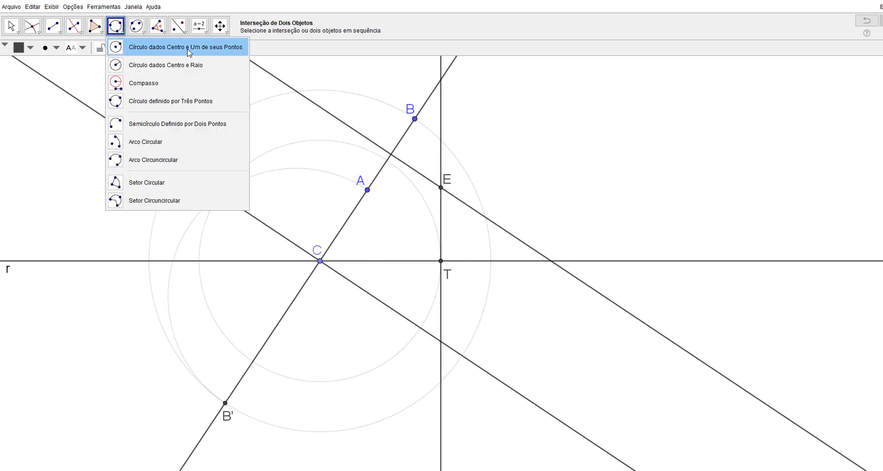
pyautogui.click(187, 47)
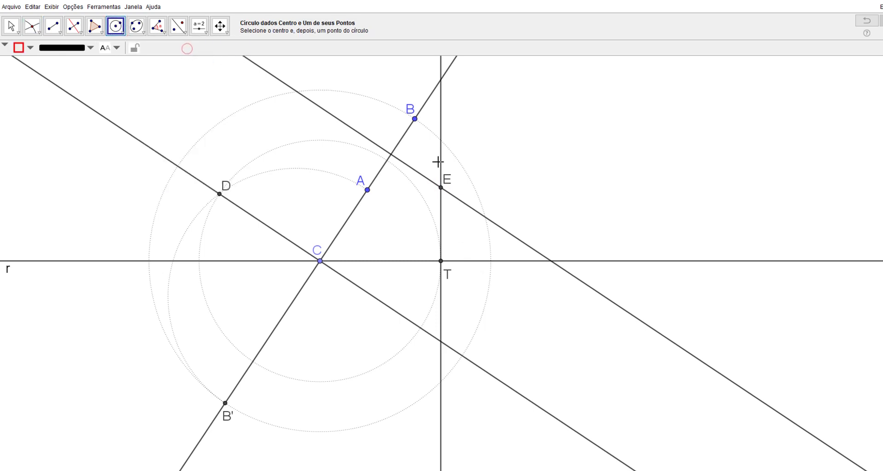
pyautogui.click(441, 188)
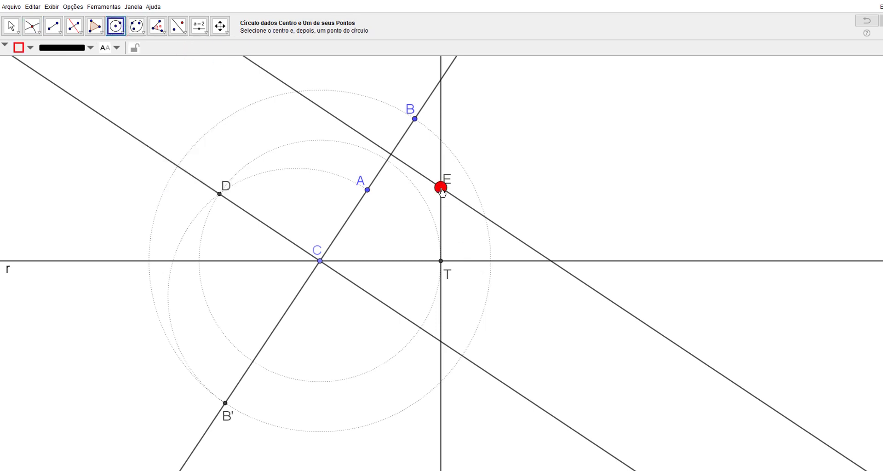
pyautogui.click(440, 260)
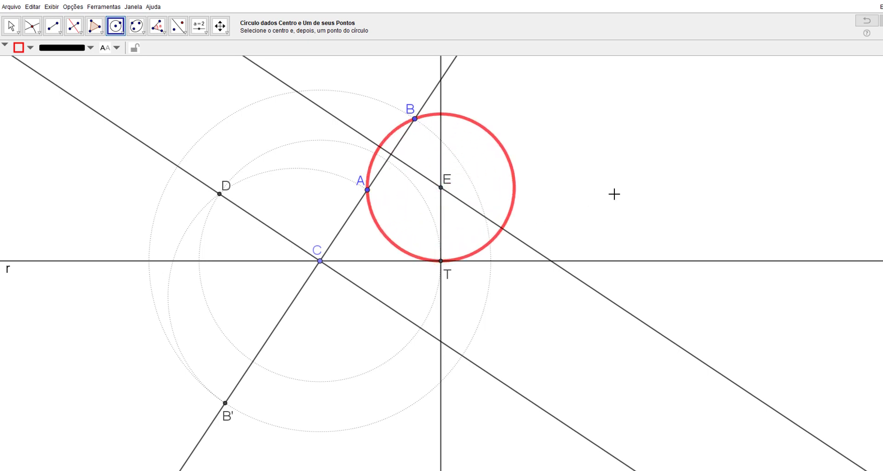
pyautogui.press('Escape')
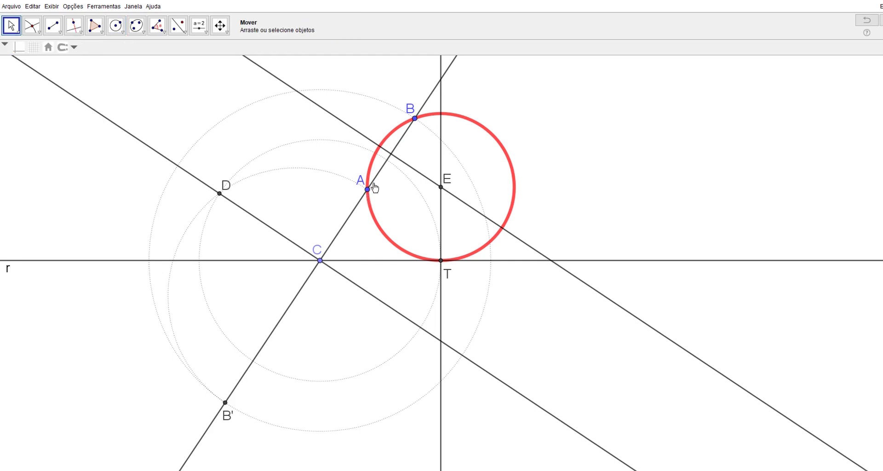
# Step: Move points A, B and C slightly to test that the circle stays tangent to line r
pyautogui.moveTo(375, 188); pyautogui.dragTo(359, 198)
pyautogui.moveTo(414, 118); pyautogui.dragTo(395, 140)
pyautogui.moveTo(319, 254); pyautogui.dragTo(332, 242)
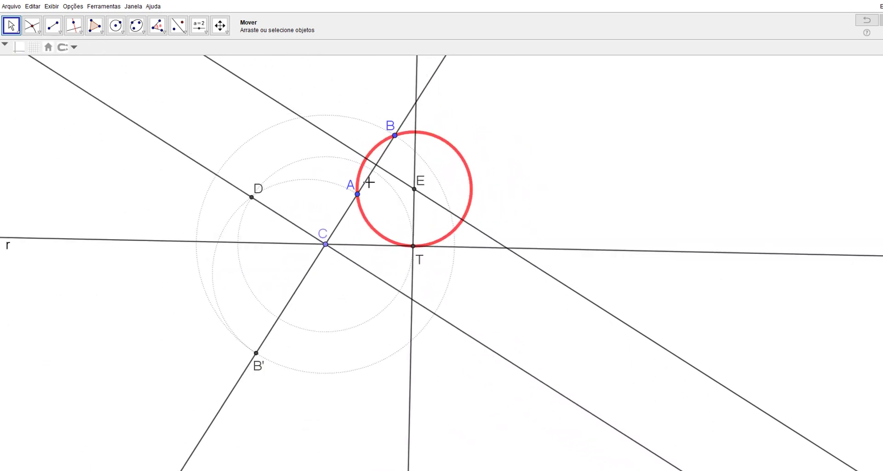